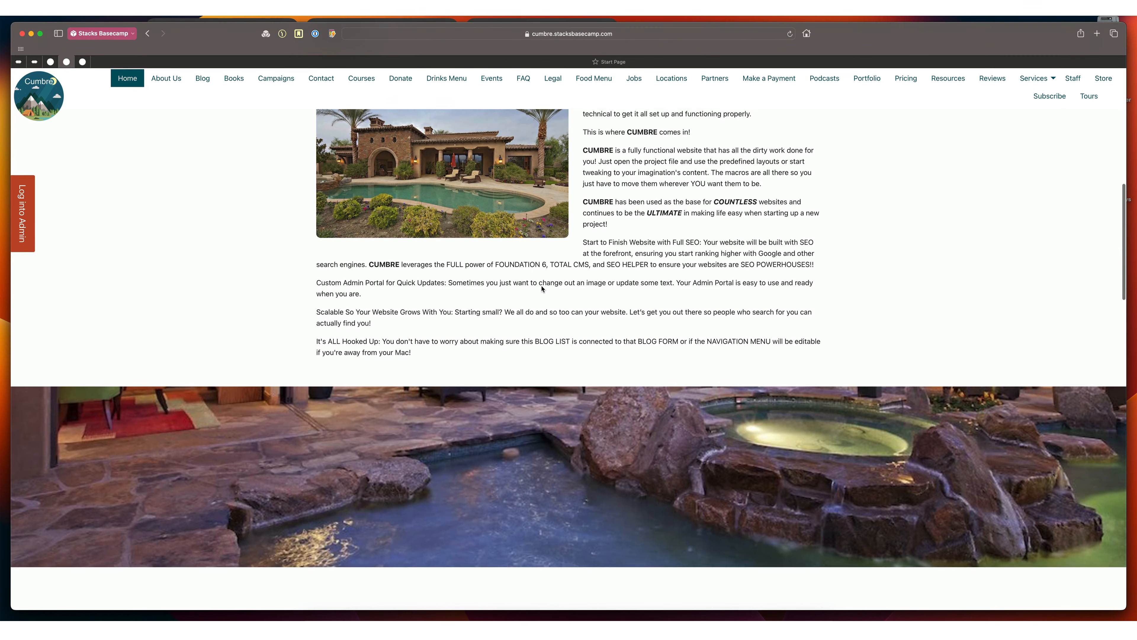
Look through the Cumbre home page from the introduction text to the services, latest reviews and latest blog posts sections.
scroll(542, 288, "down", 10)
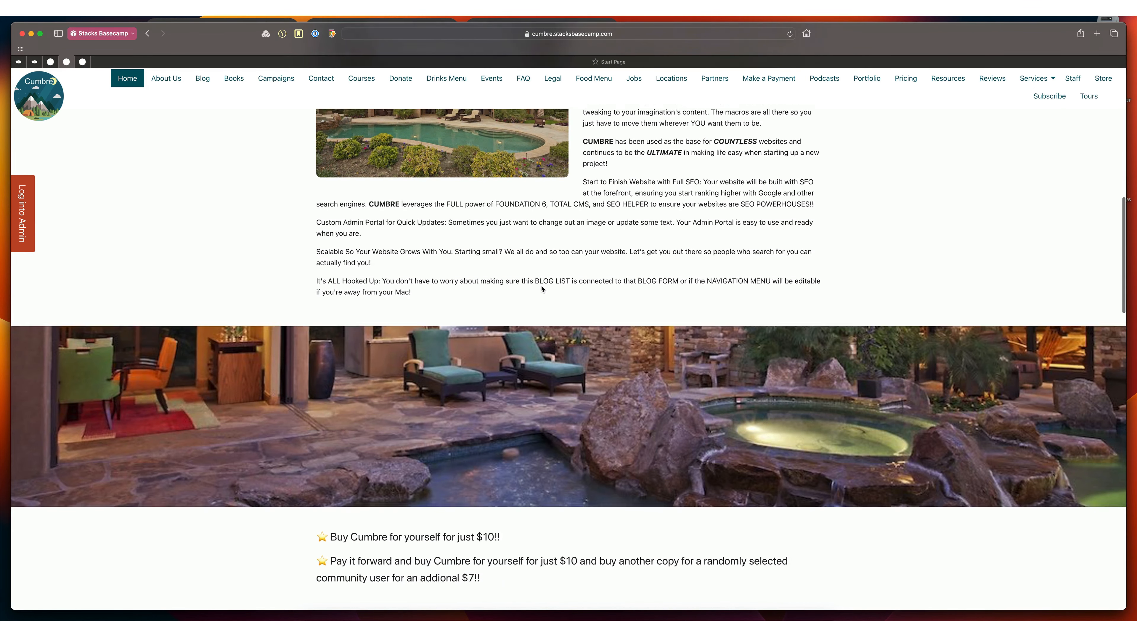
scroll(542, 288, "down", 7)
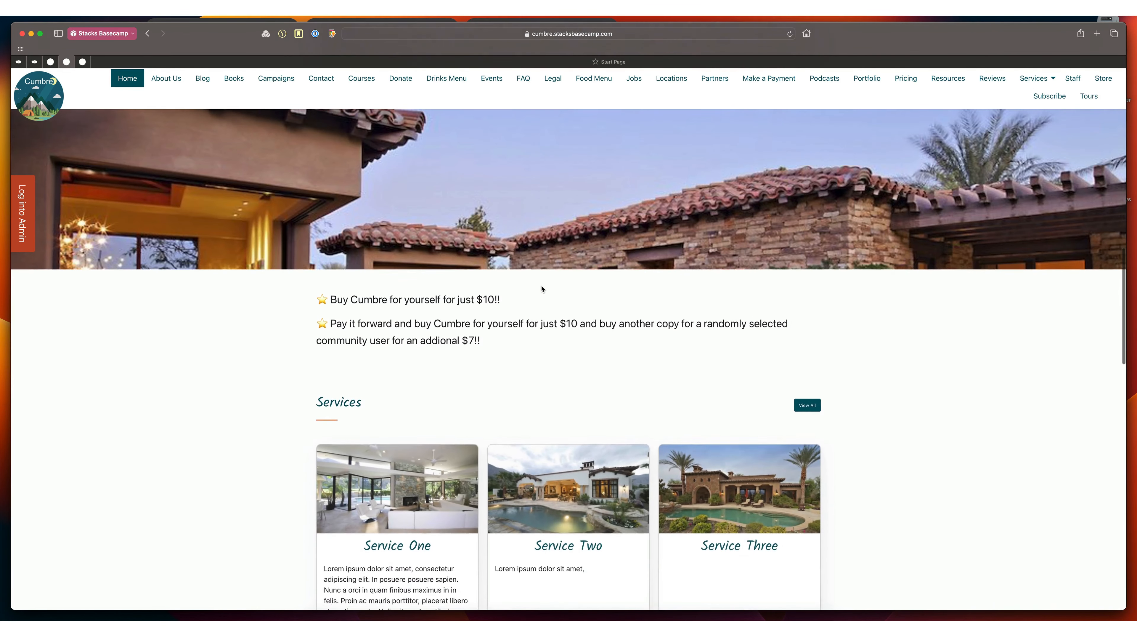
scroll(541, 288, "down", 5)
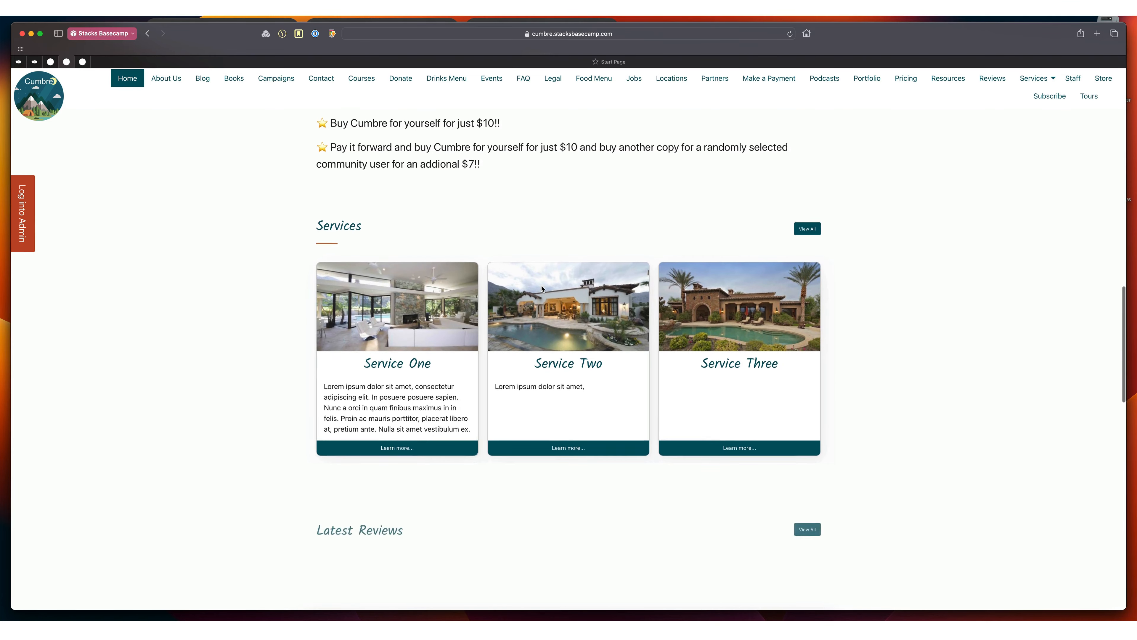
scroll(541, 288, "down", 8)
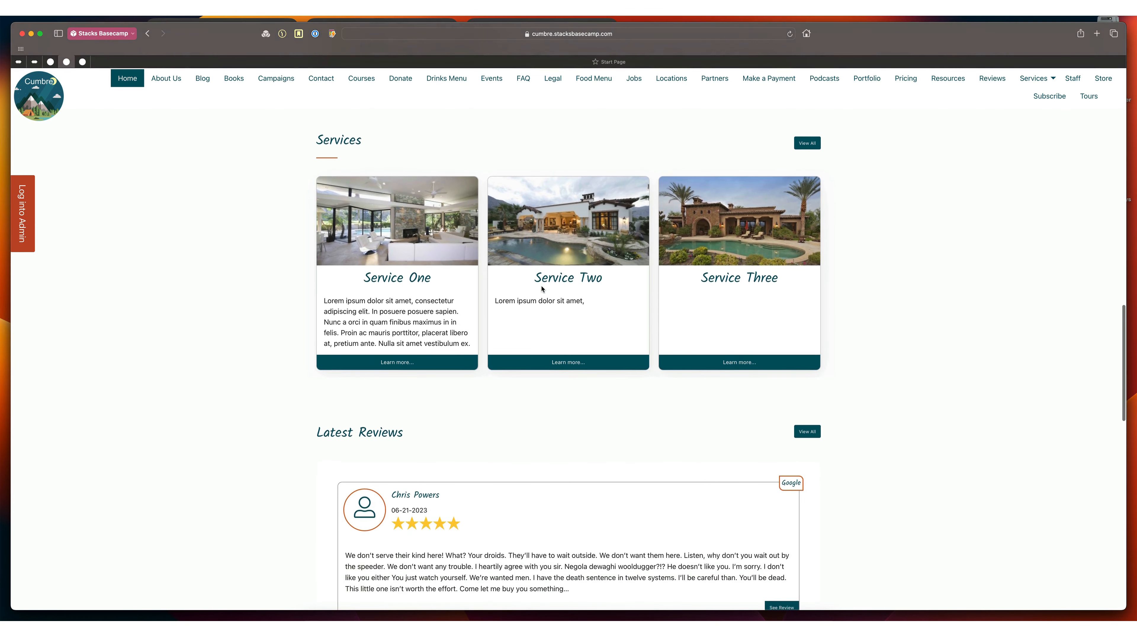
scroll(542, 289, "down", 15)
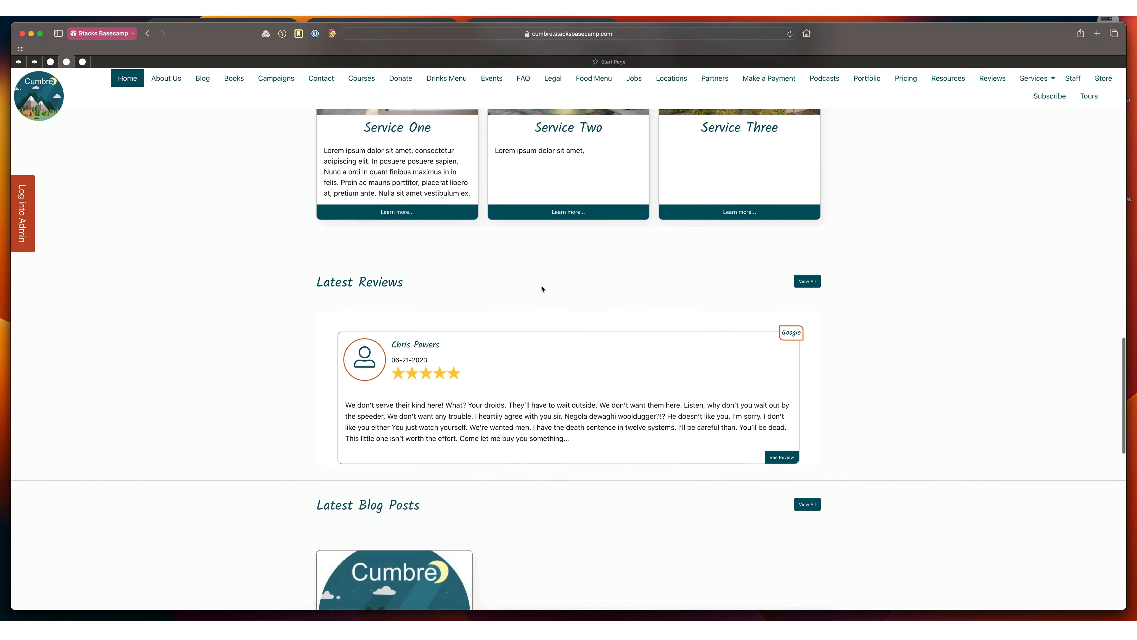
scroll(541, 289, "down", 10)
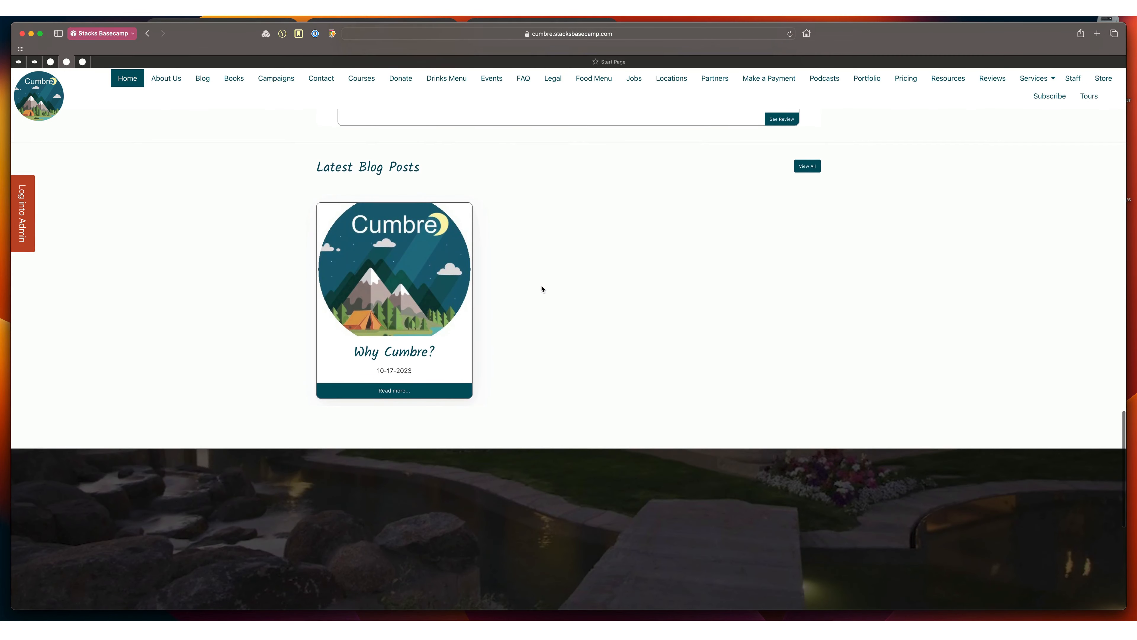
scroll(542, 289, "down", 8)
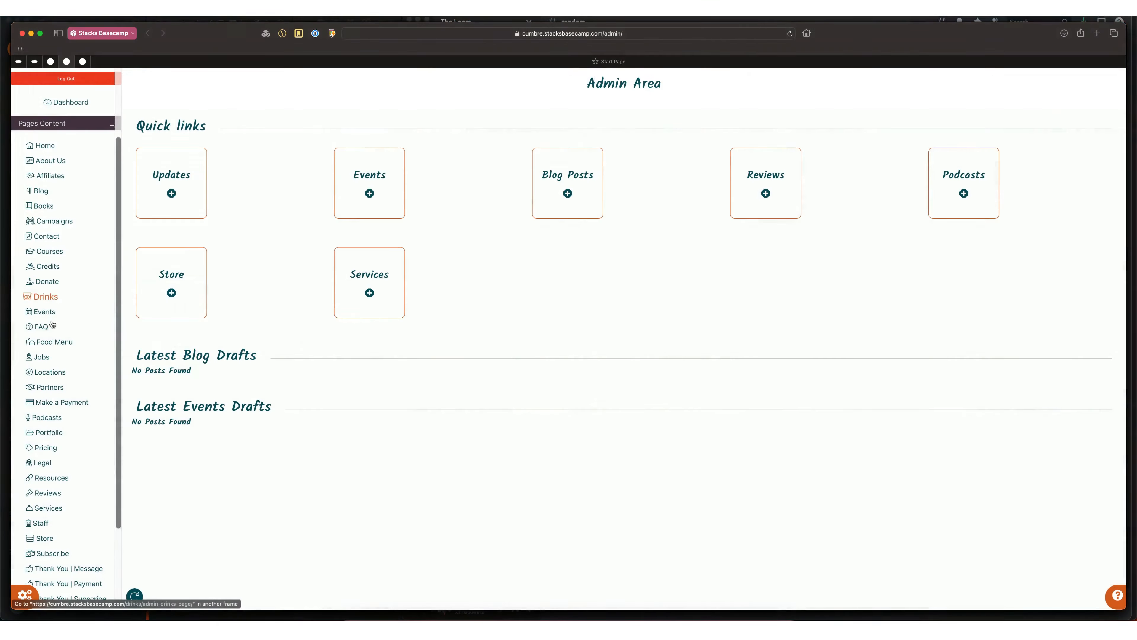
Review the admin area's list of editable pages and expand the Add/Edit Content section to see its content types.
scroll(51, 323, "down", 3)
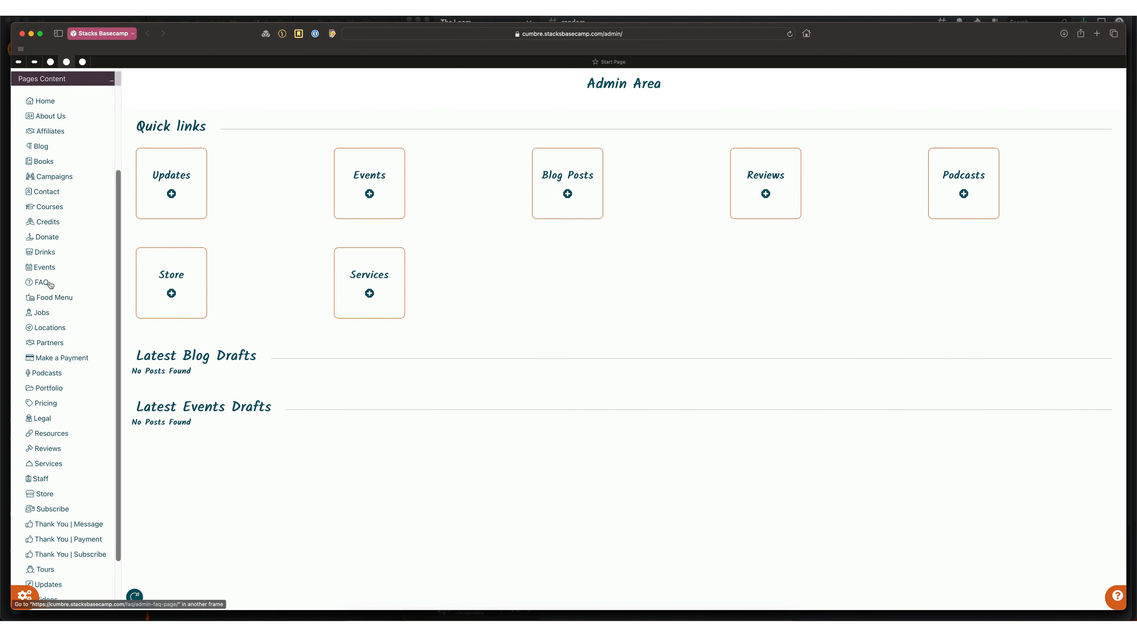
scroll(49, 263, "down", 3)
scroll(48, 263, "down", 1)
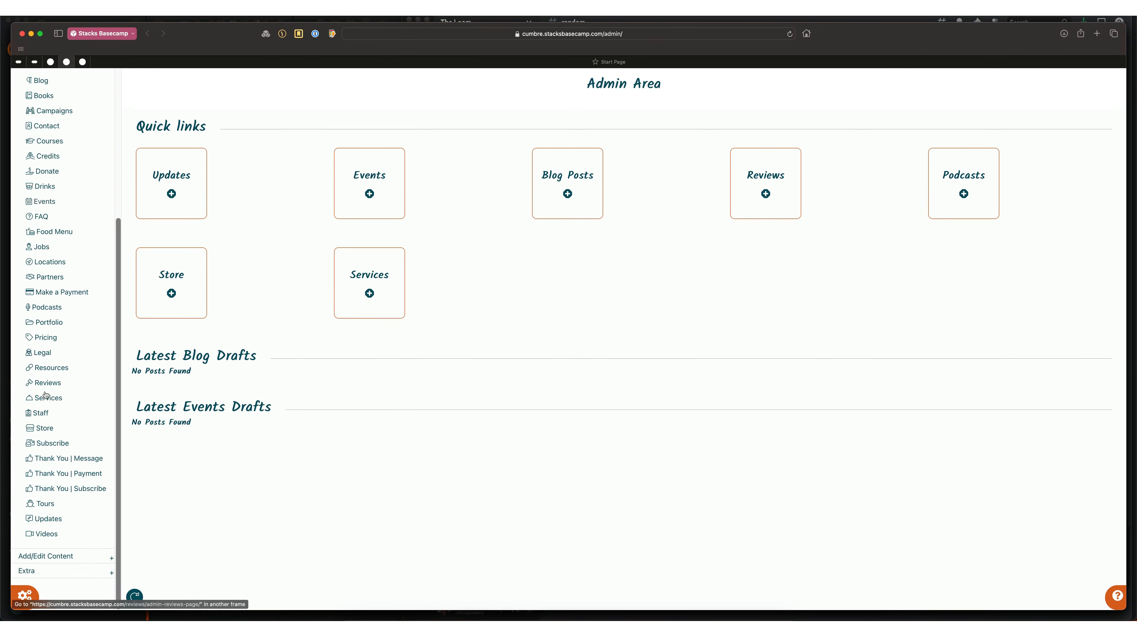
left_click(65, 555)
scroll(65, 554, "down", 10)
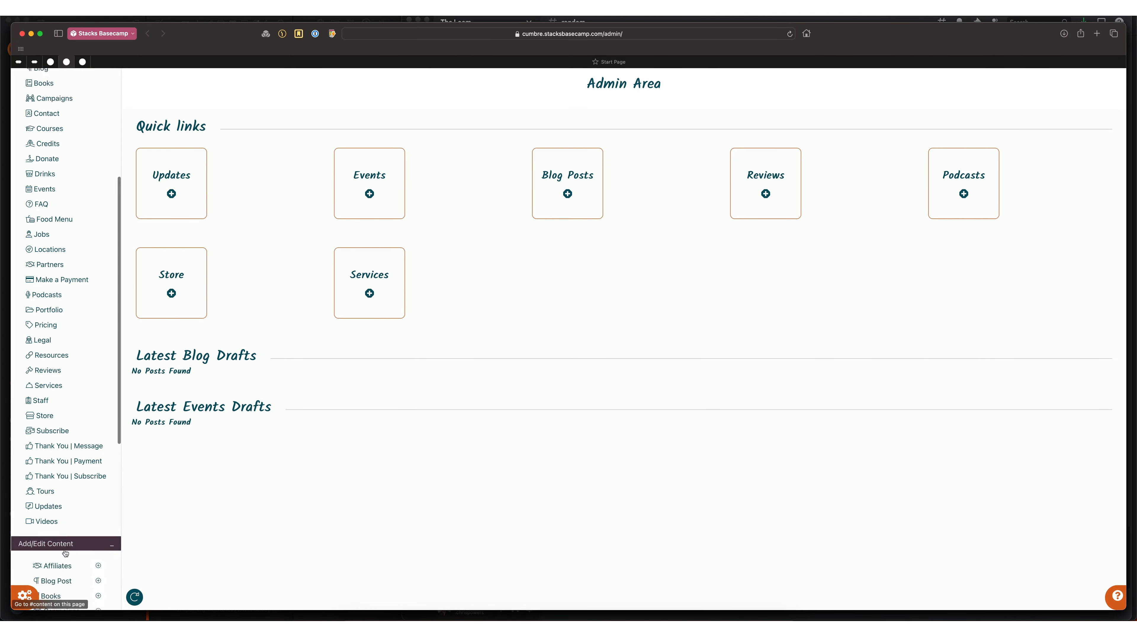
scroll(65, 553, "down", 4)
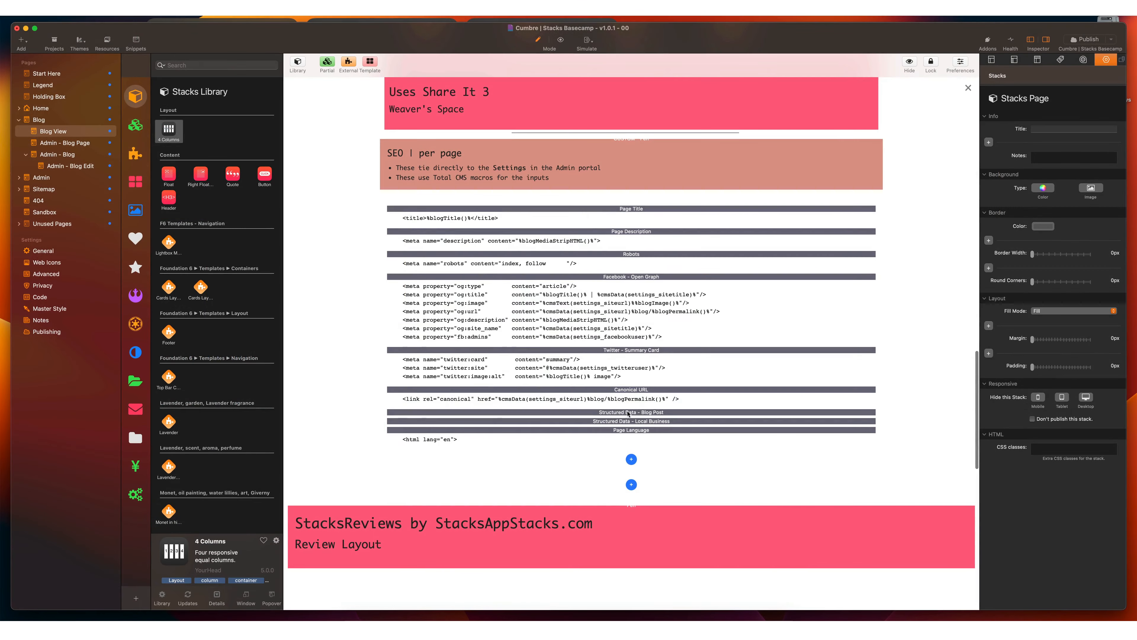
Examine the Structured Data stacks for Blog Post and Local Business on the Blog View page.
left_click(628, 413)
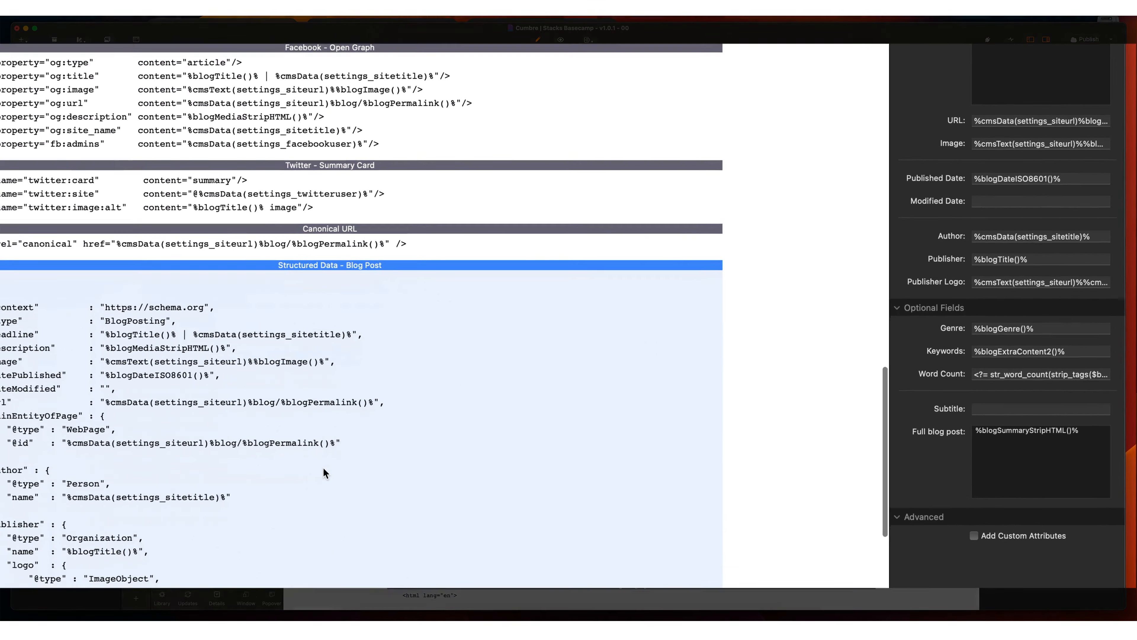
scroll(309, 470, "down", 6)
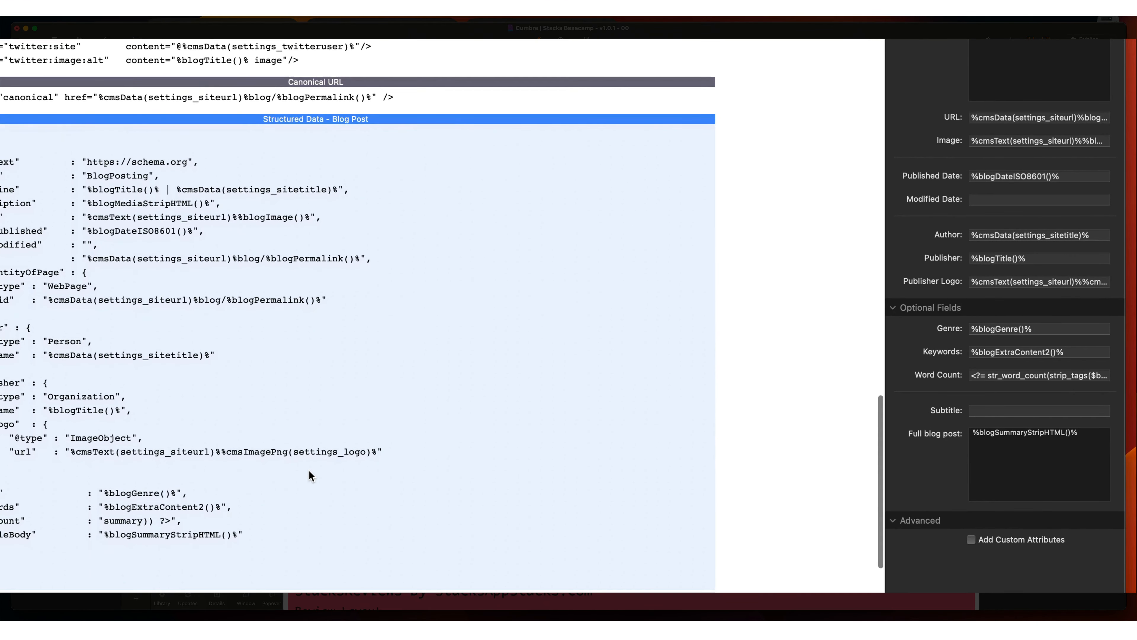
scroll(311, 474, "down", 3)
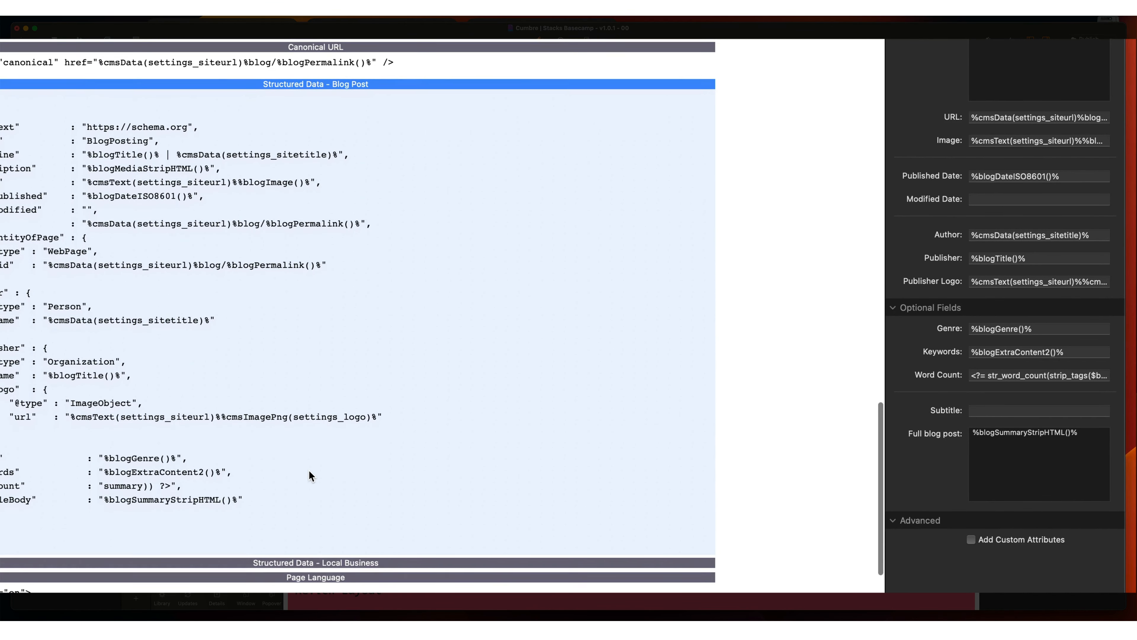
left_click(313, 547)
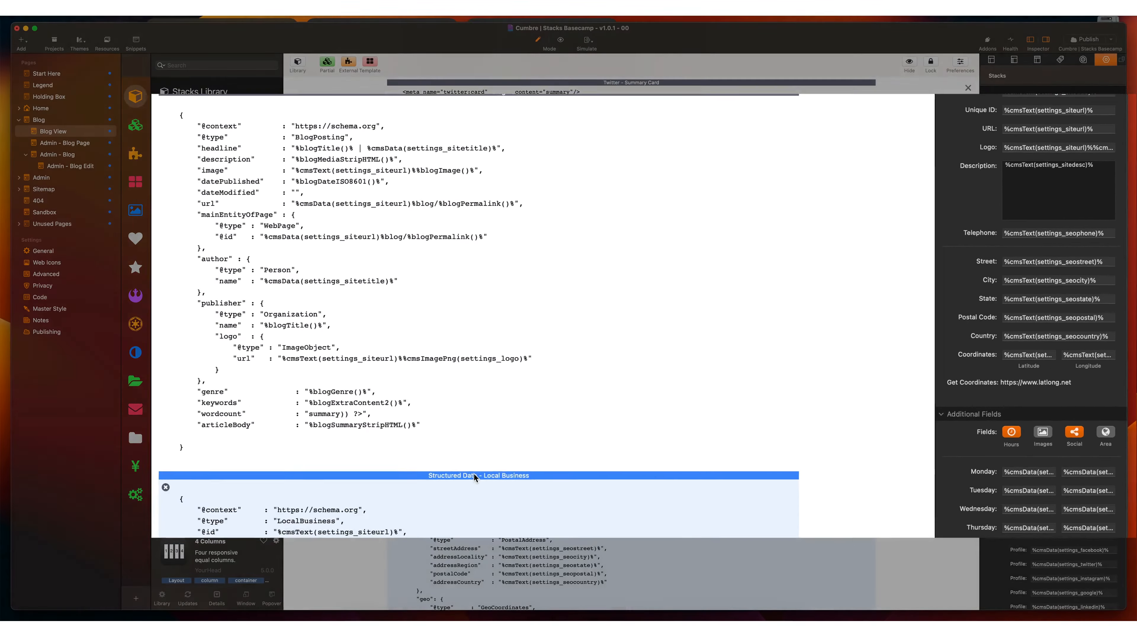
scroll(581, 450, "down", 5)
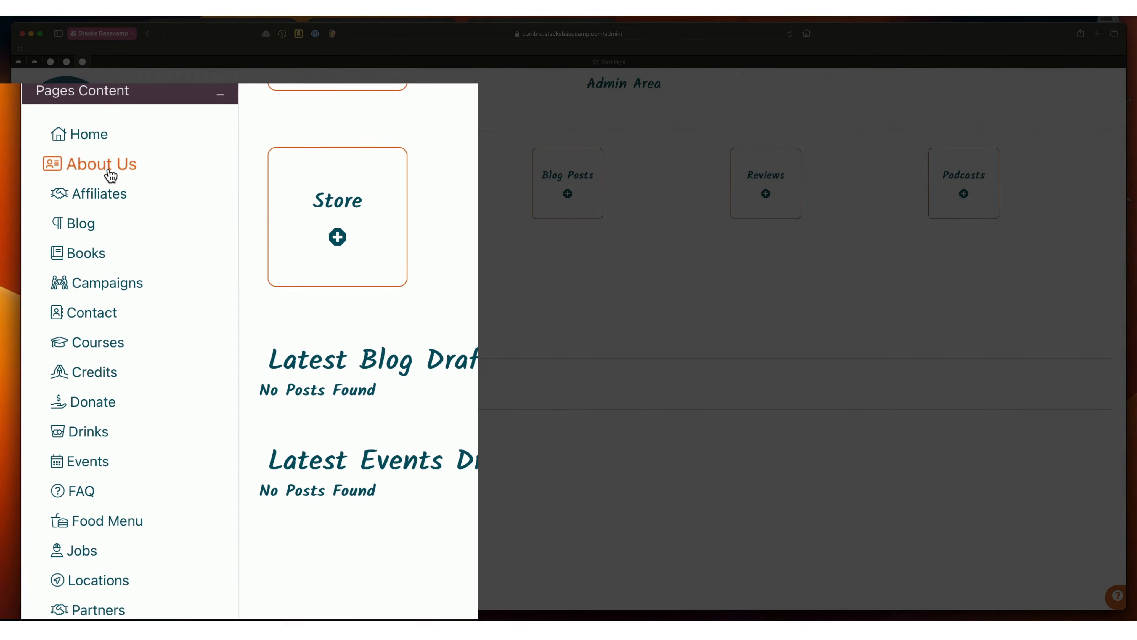
Open the About Us page in the admin area and review its banner, image controls and page settings.
left_click(112, 154)
scroll(260, 294, "down", 2)
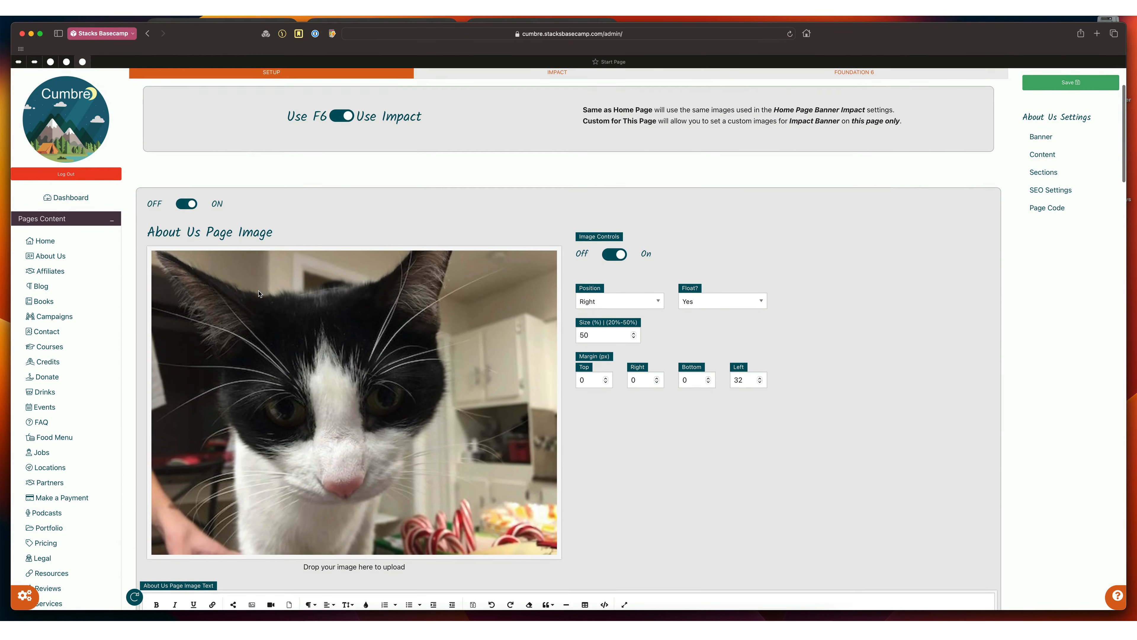
scroll(681, 261, "down", 10)
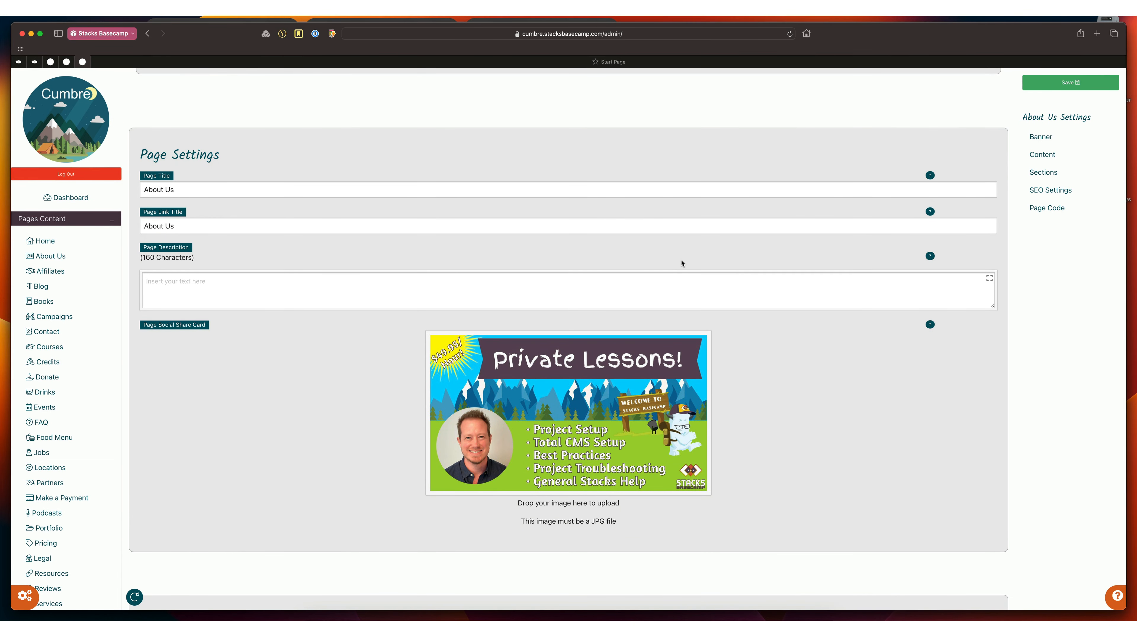
scroll(681, 263, "down", 1)
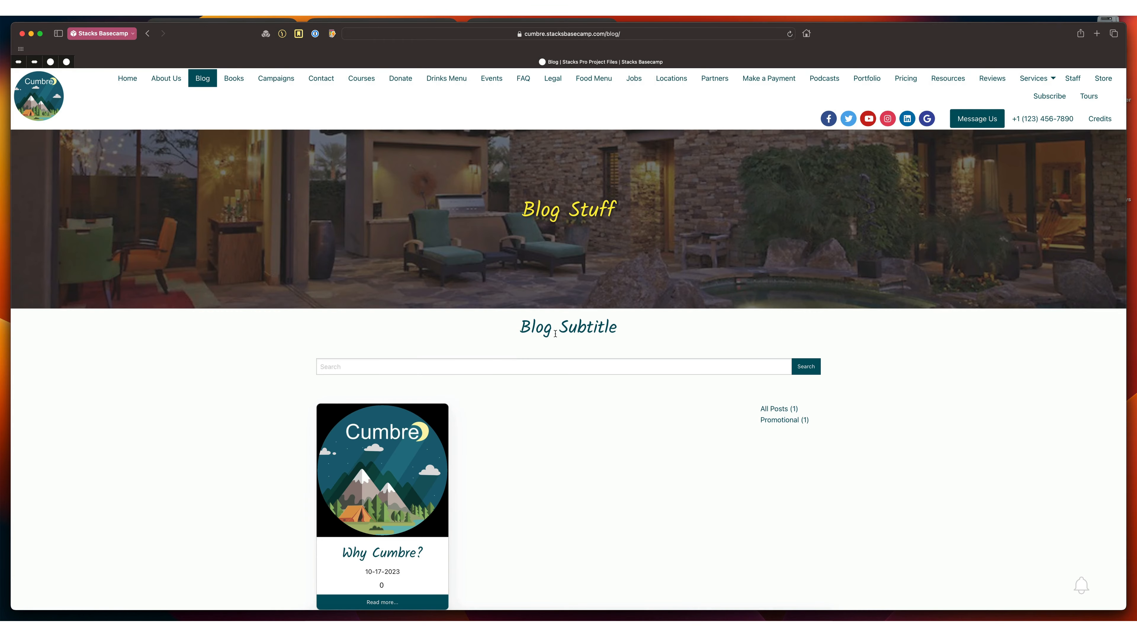
Look over the public Blog page, and expand the FAQ questions about required stacks and the limit on using the project files.
scroll(555, 333, "down", 2)
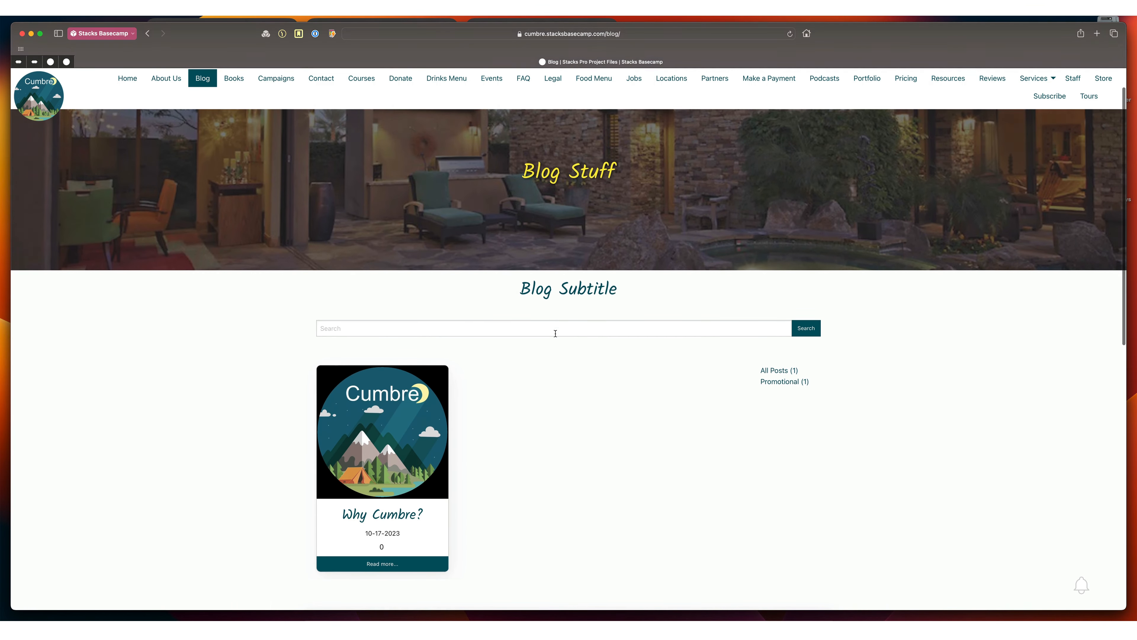
scroll(555, 333, "down", 3)
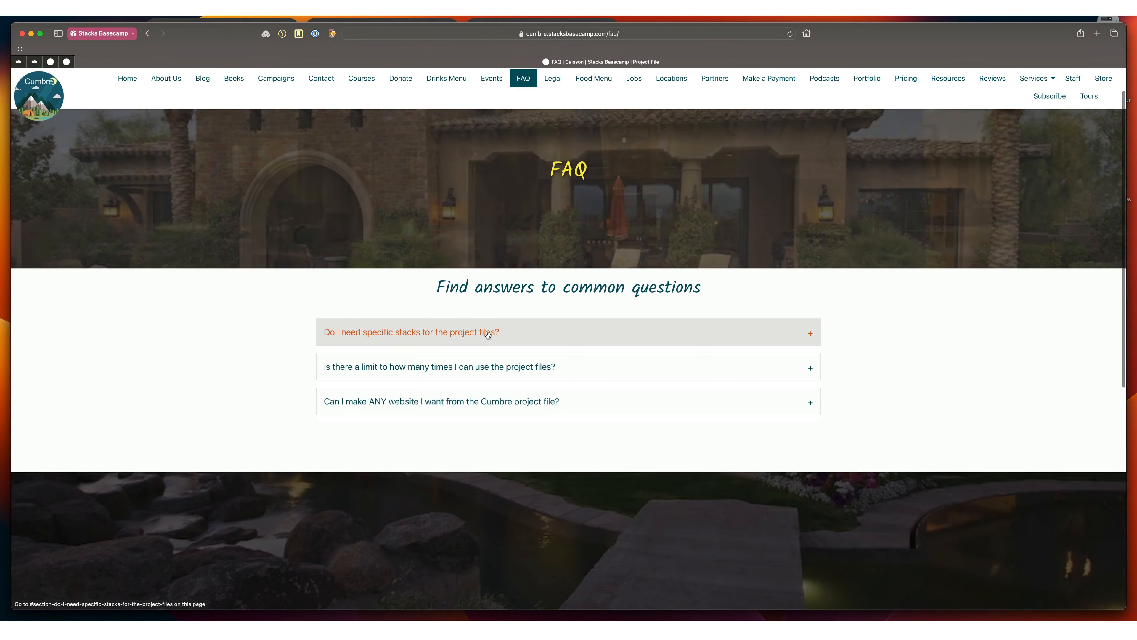
left_click(488, 333)
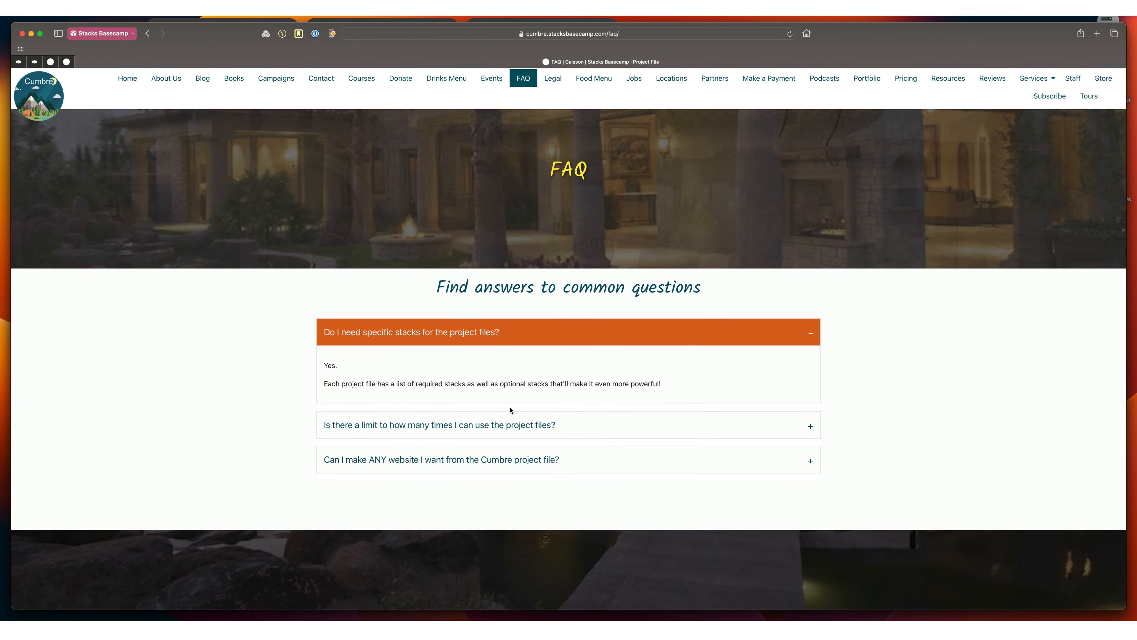
left_click(516, 426)
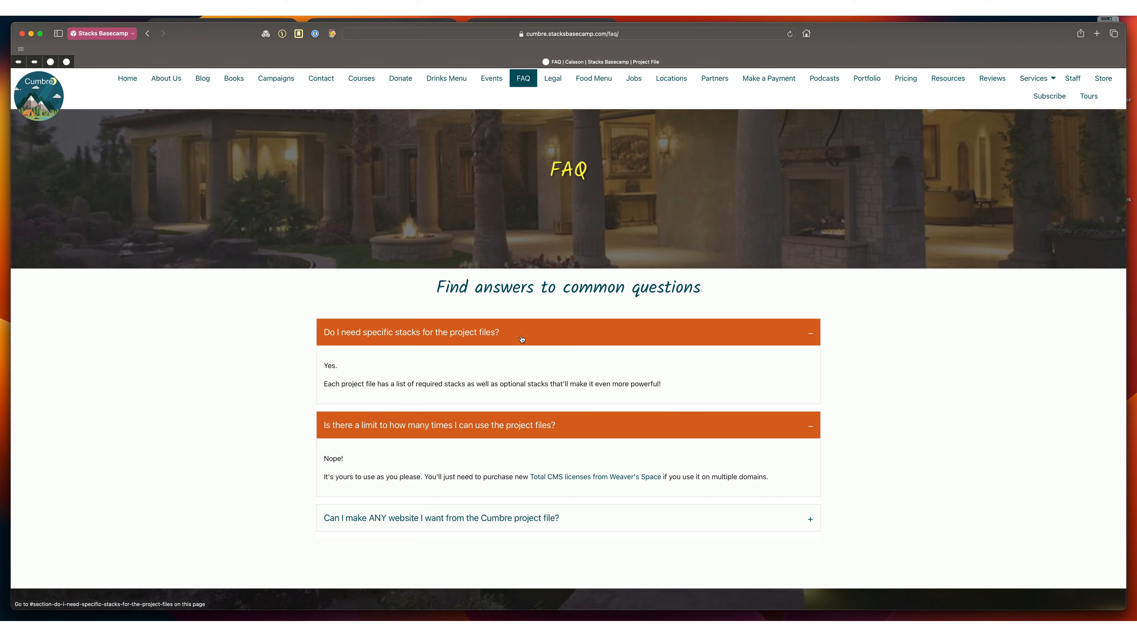
left_click(520, 367)
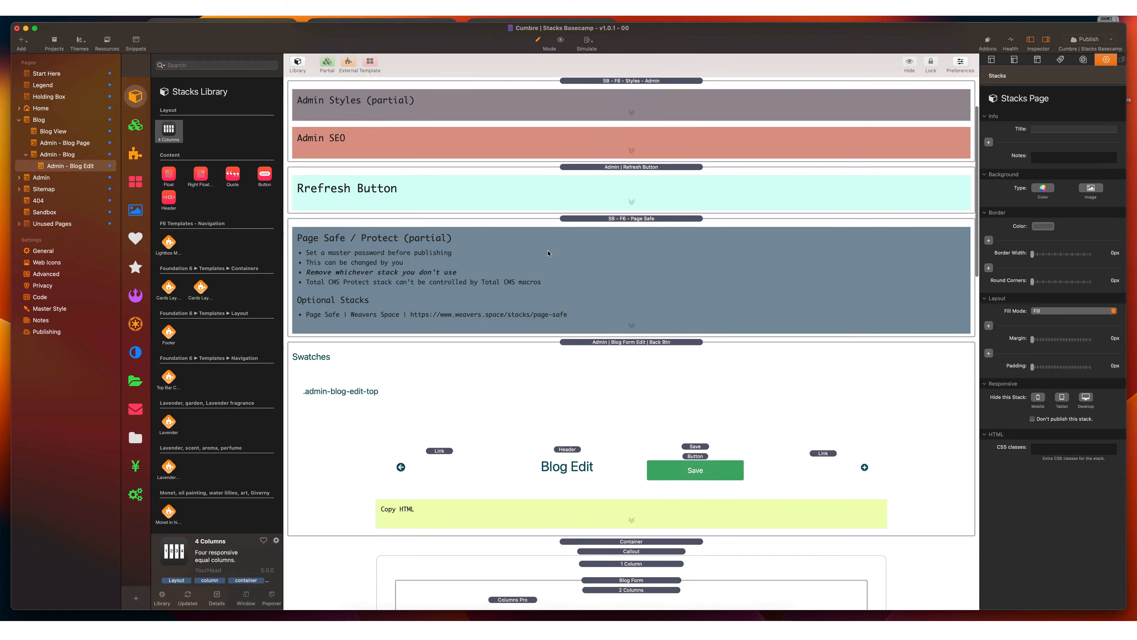
Select the Blog Form stack on the Admin - Blog Edit page and examine its fields from Draft to Image Gallery.
scroll(548, 254, "down", 5)
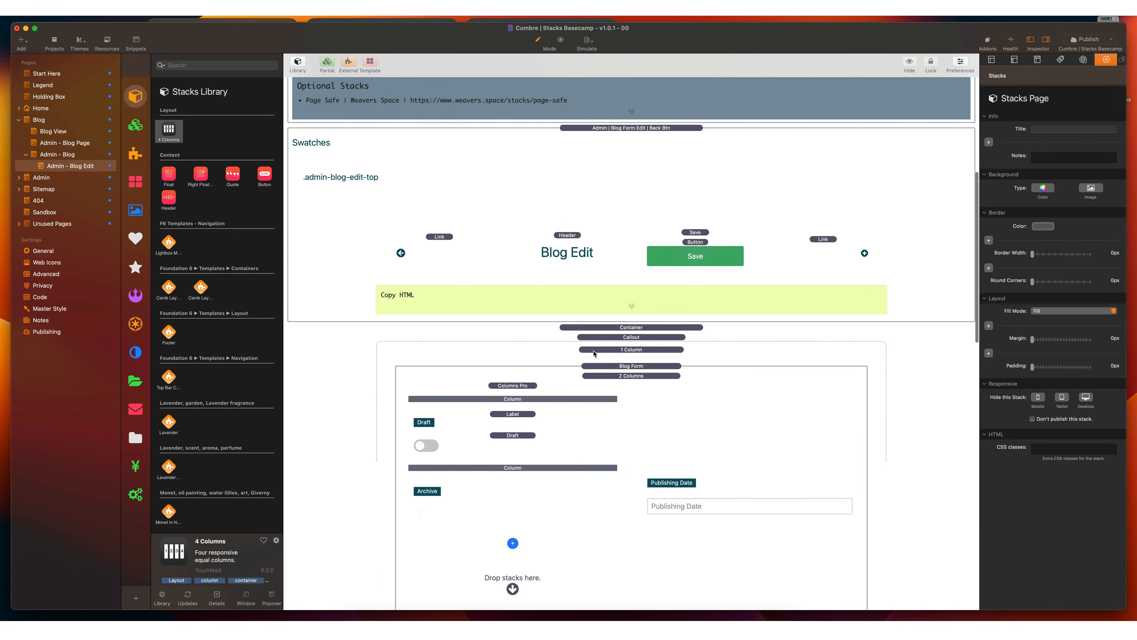
left_click(613, 367)
scroll(613, 368, "down", 3)
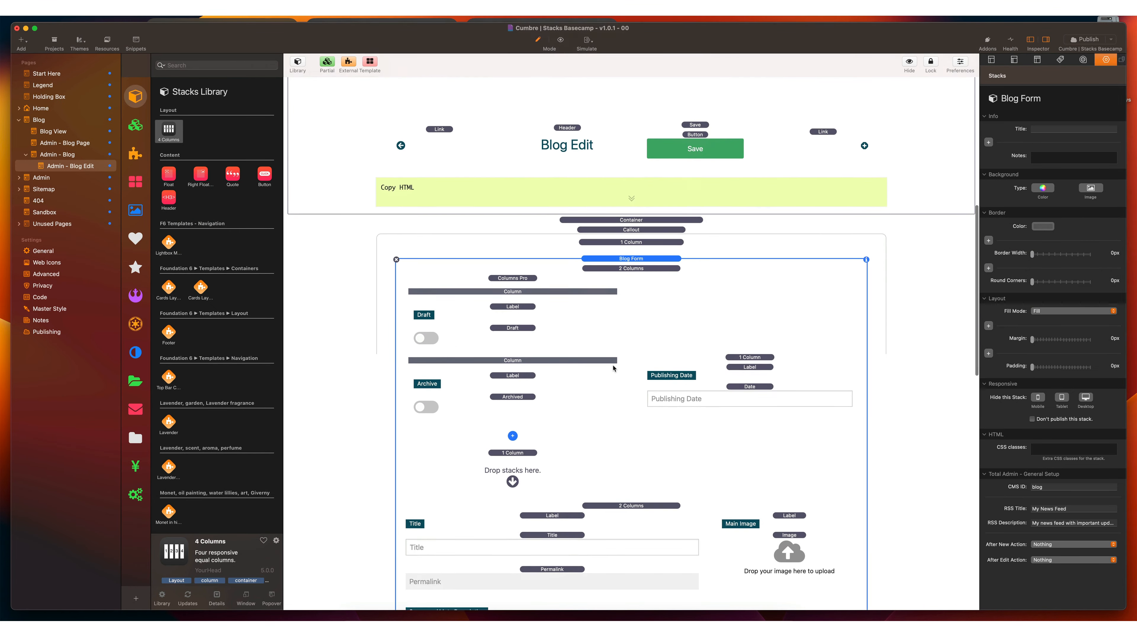
scroll(613, 368, "down", 4)
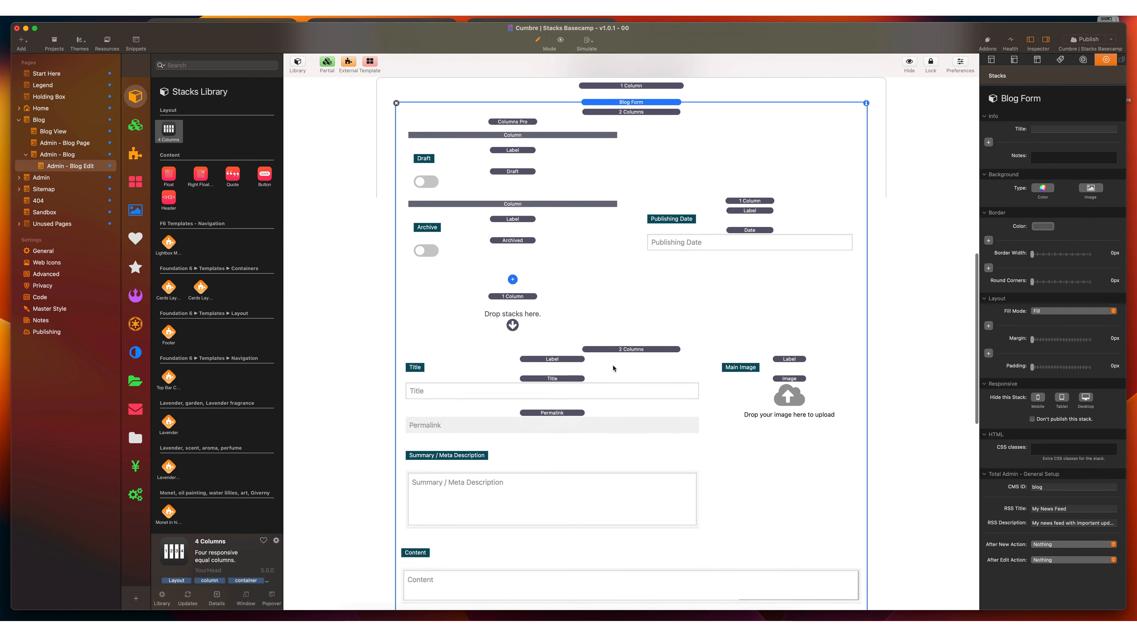
scroll(613, 368, "down", 4)
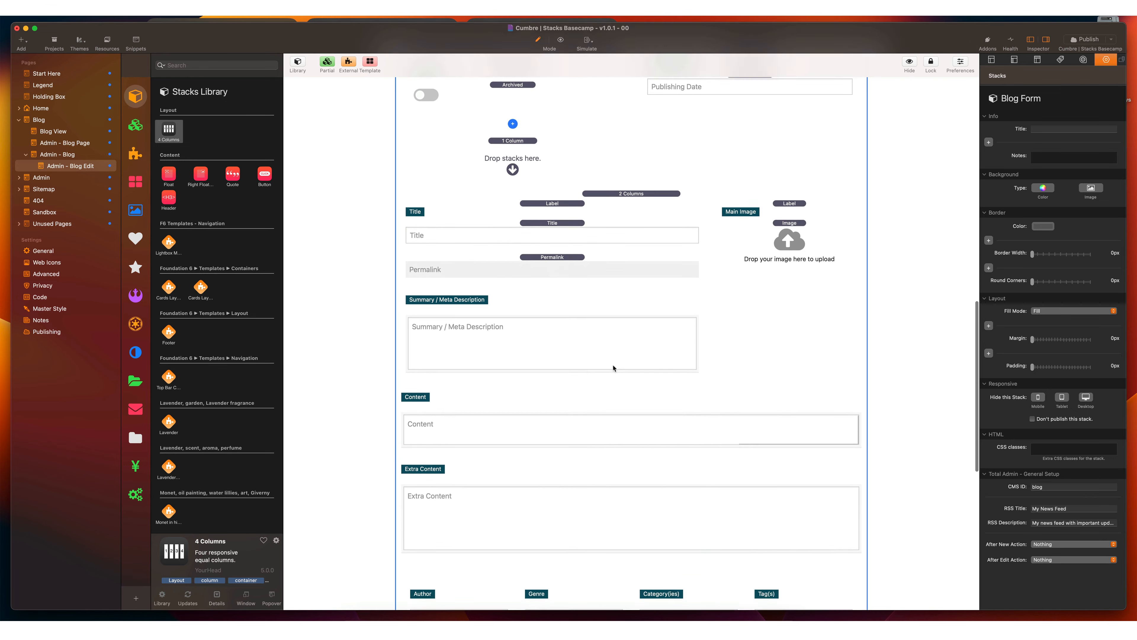
scroll(614, 368, "down", 6)
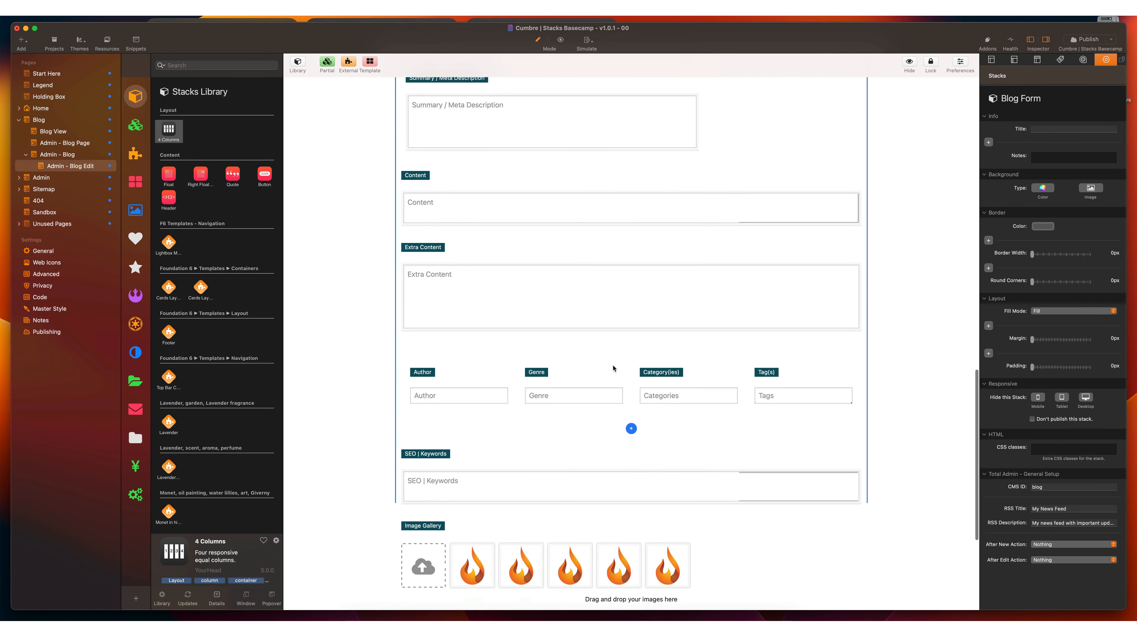
scroll(613, 368, "down", 4)
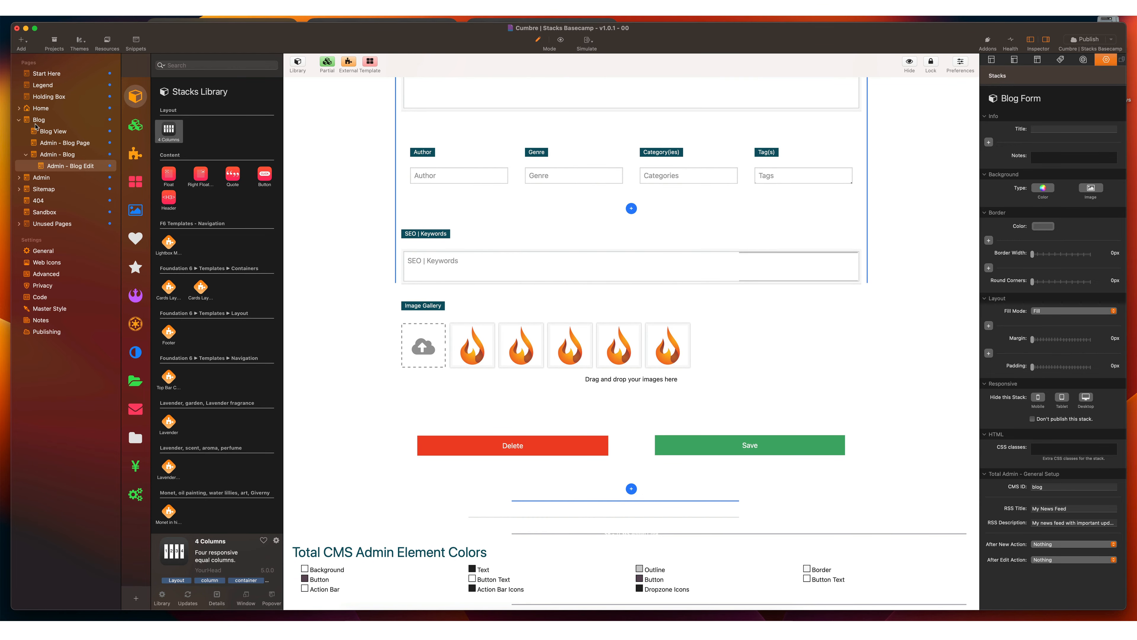
Open the Blog View page and examine its partials, banner, post title, review and content stacks.
left_click(43, 131)
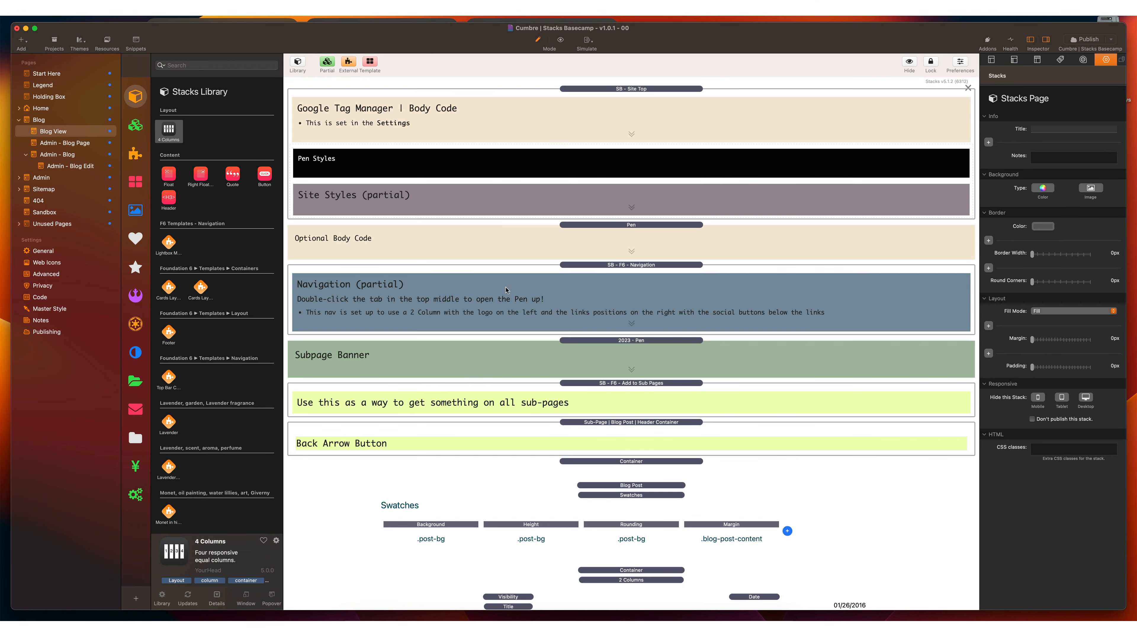
scroll(501, 299, "down", 2)
scroll(501, 298, "down", 6)
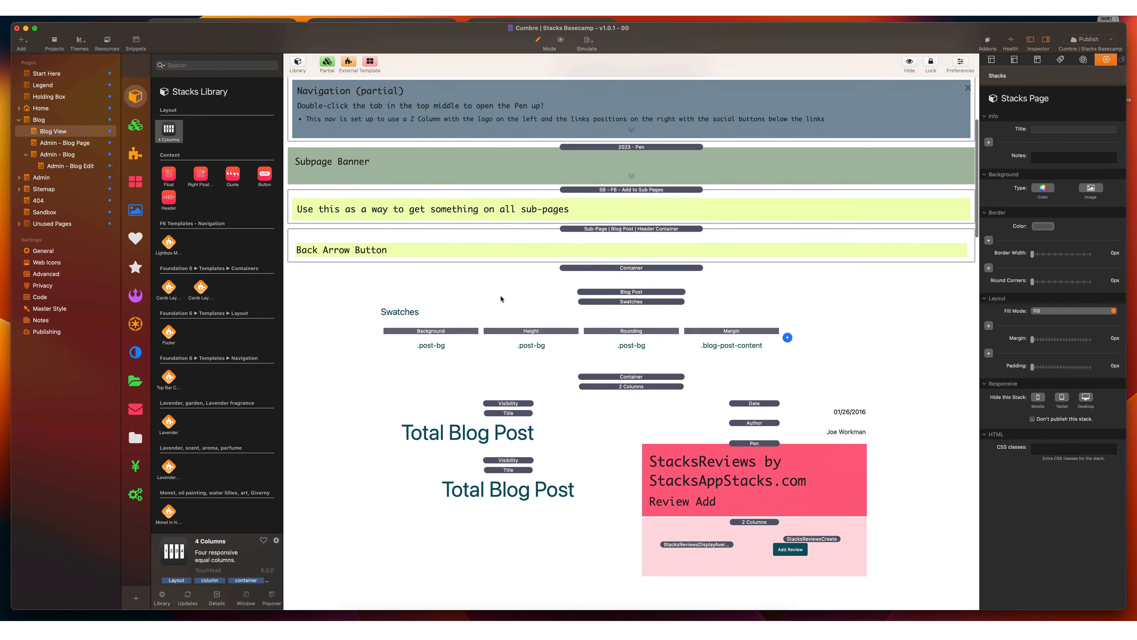
scroll(515, 327, "down", 10)
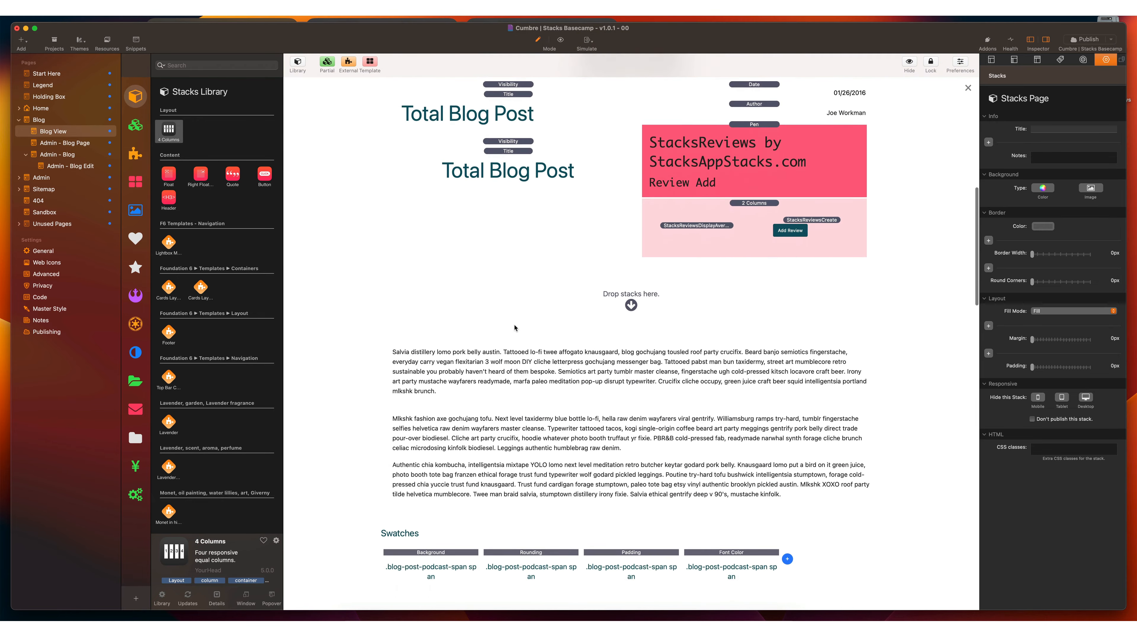
scroll(515, 327, "down", 3)
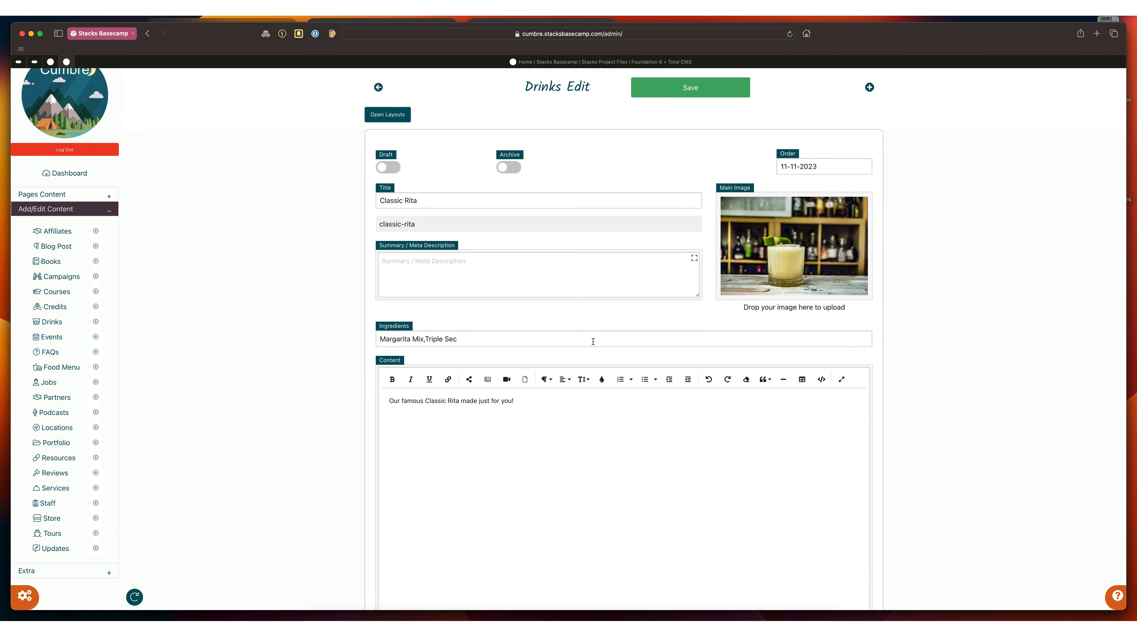
Look over the Classic Rita entry in the admin area's Drinks Edit form.
scroll(593, 341, "down", 1)
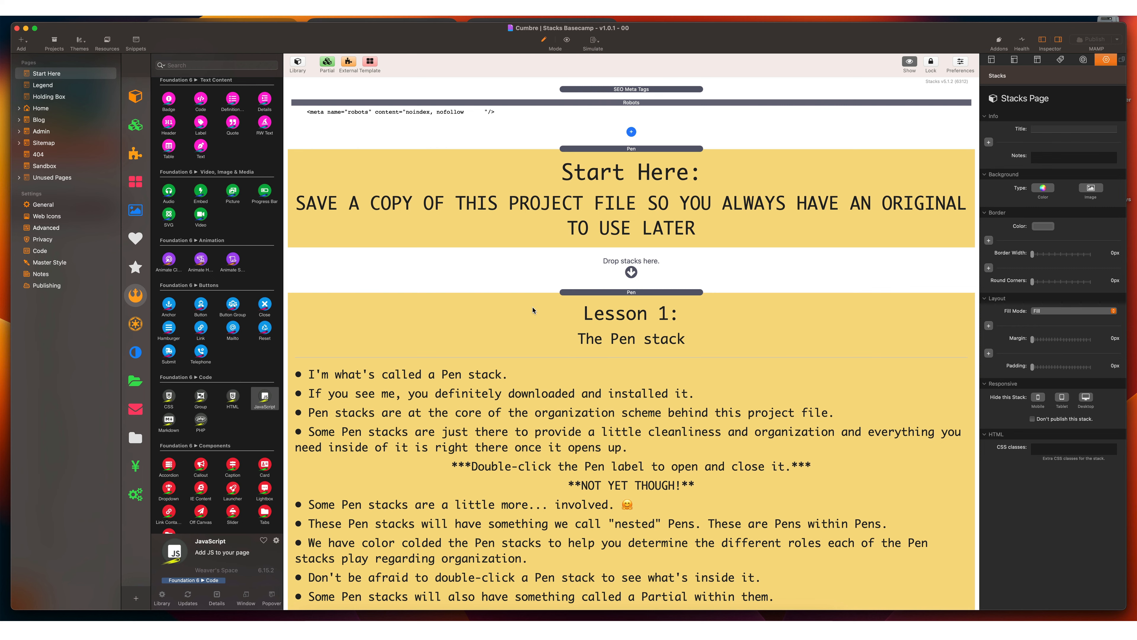
Look over the Legend page, the Holding Box page's Pen stacks and the general settings of Unused Pages.
left_click(43, 84)
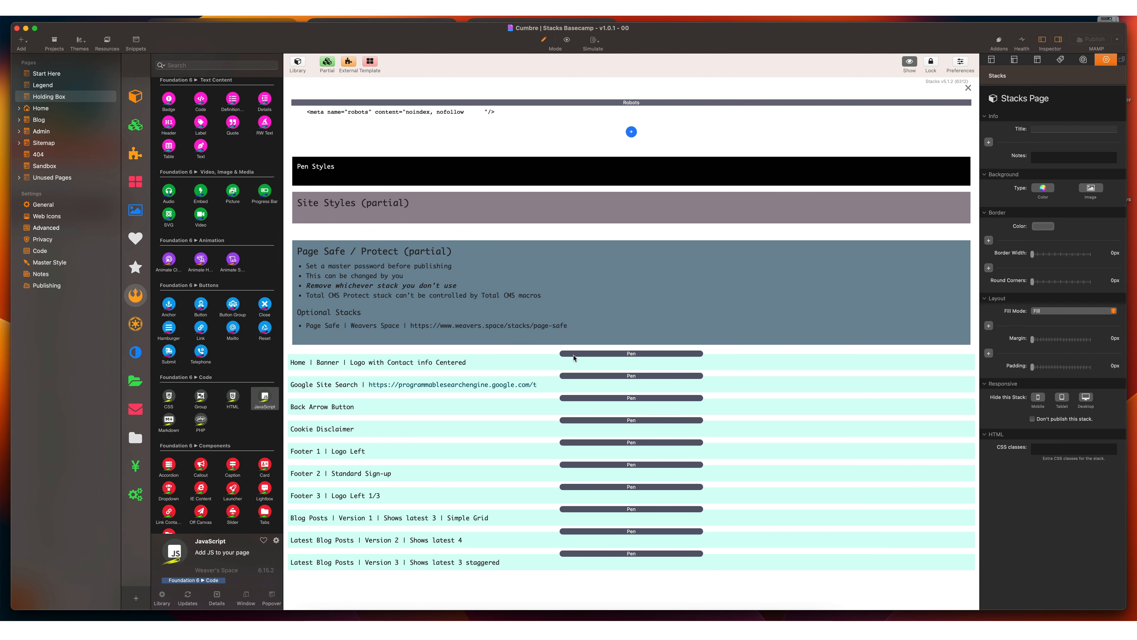
left_click(608, 355)
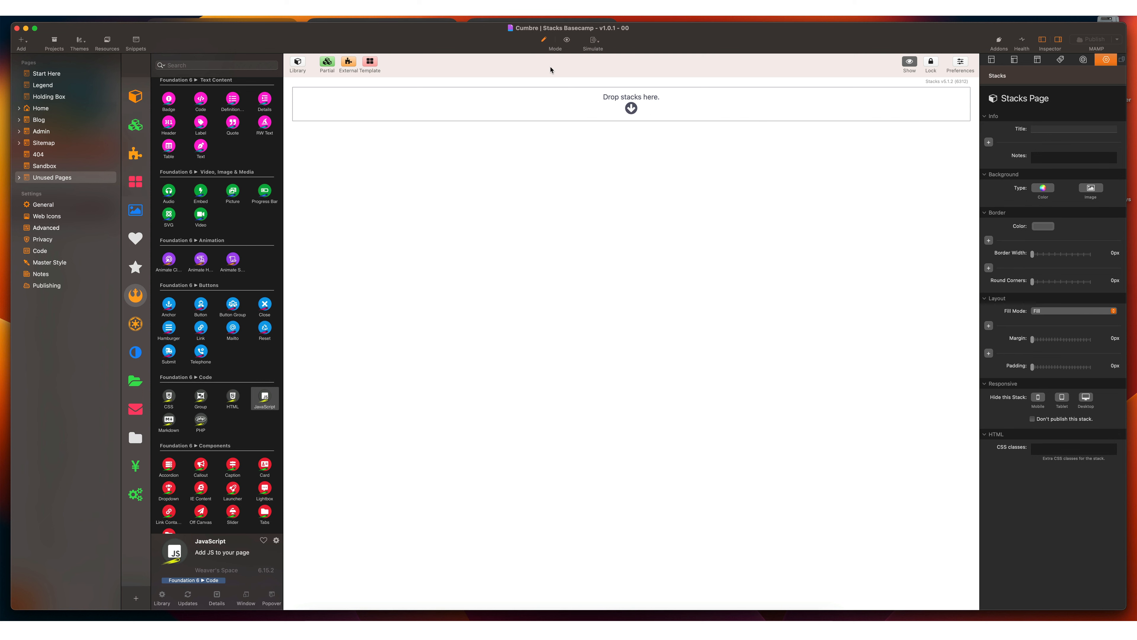
left_click(992, 59)
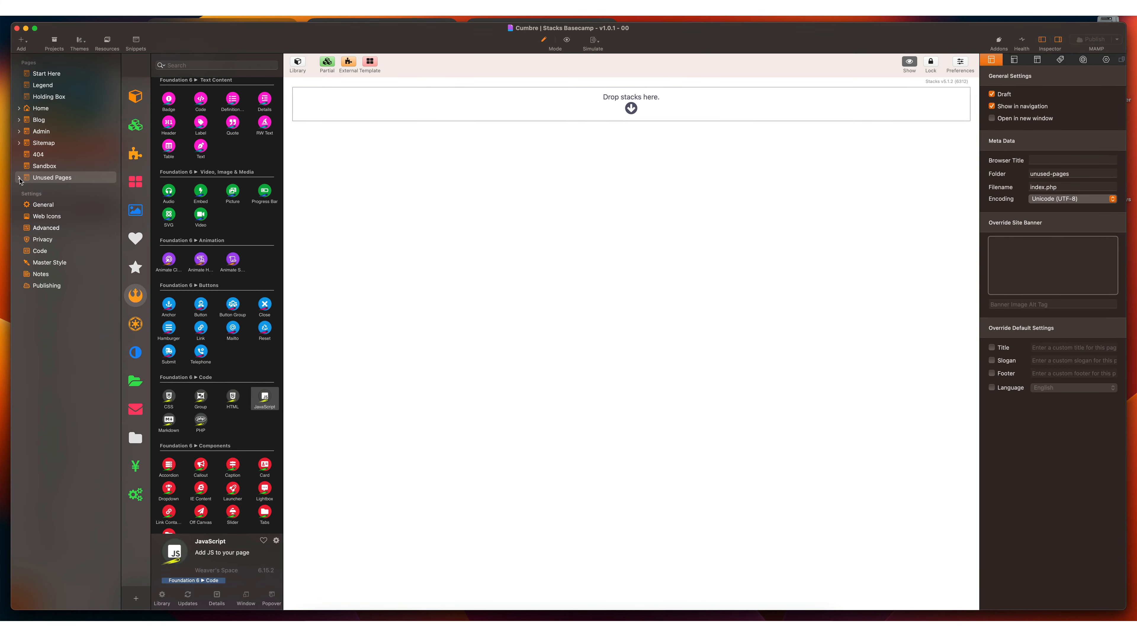
Move the About Us page out of Unused Pages to just below Blog, and put it back under Unused Pages.
left_click(19, 178)
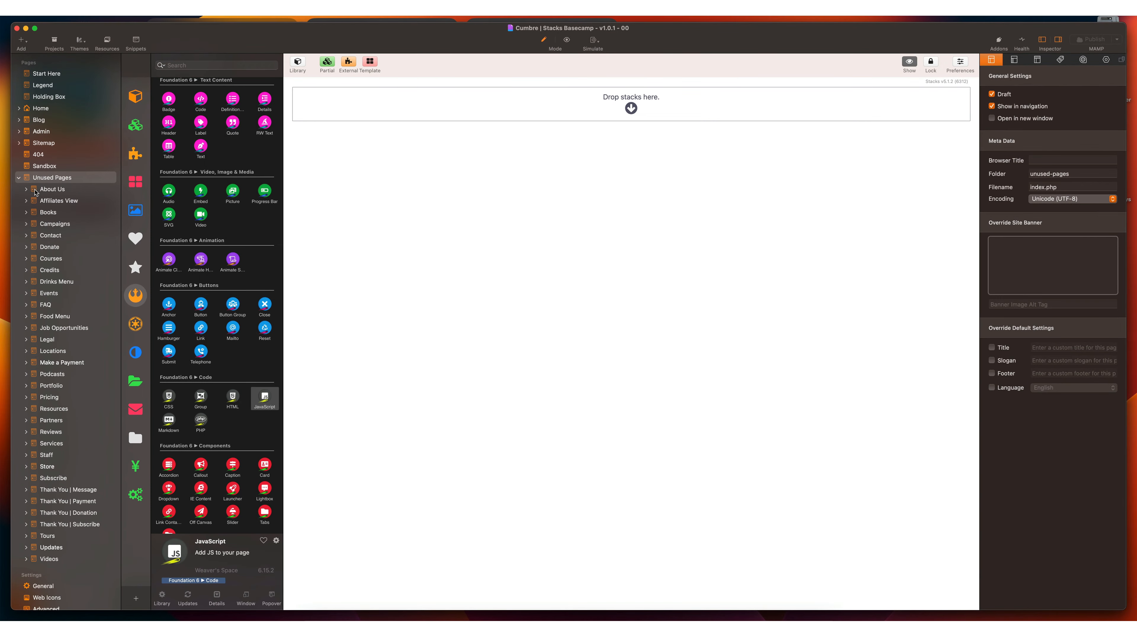
left_click_drag(34, 190, 28, 130)
left_click(28, 132)
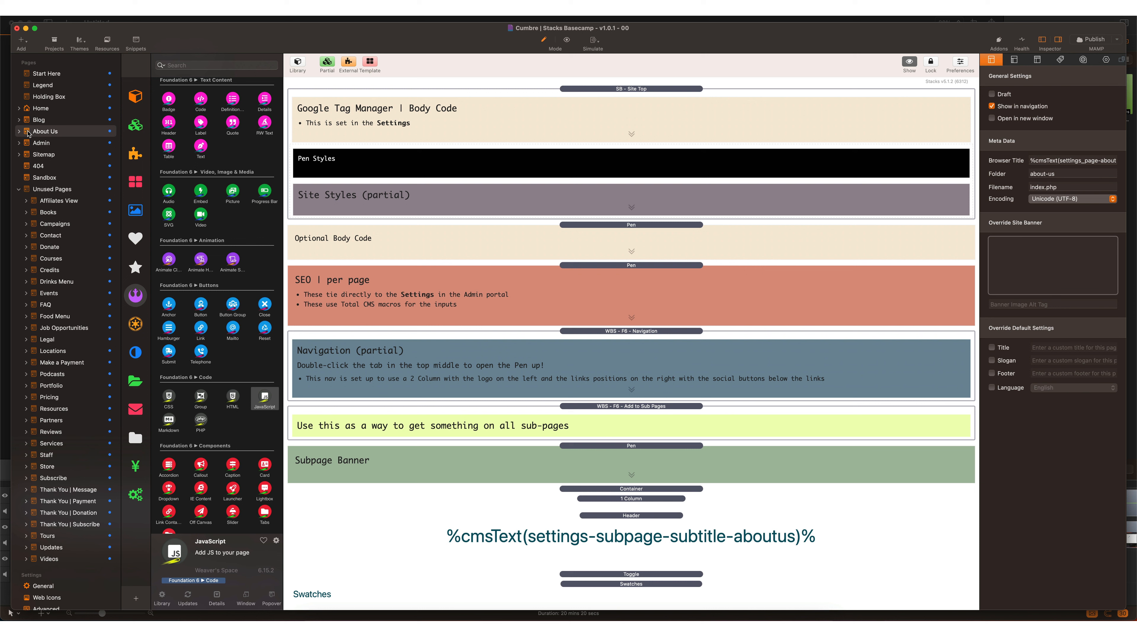
left_click_drag(27, 132, 30, 206)
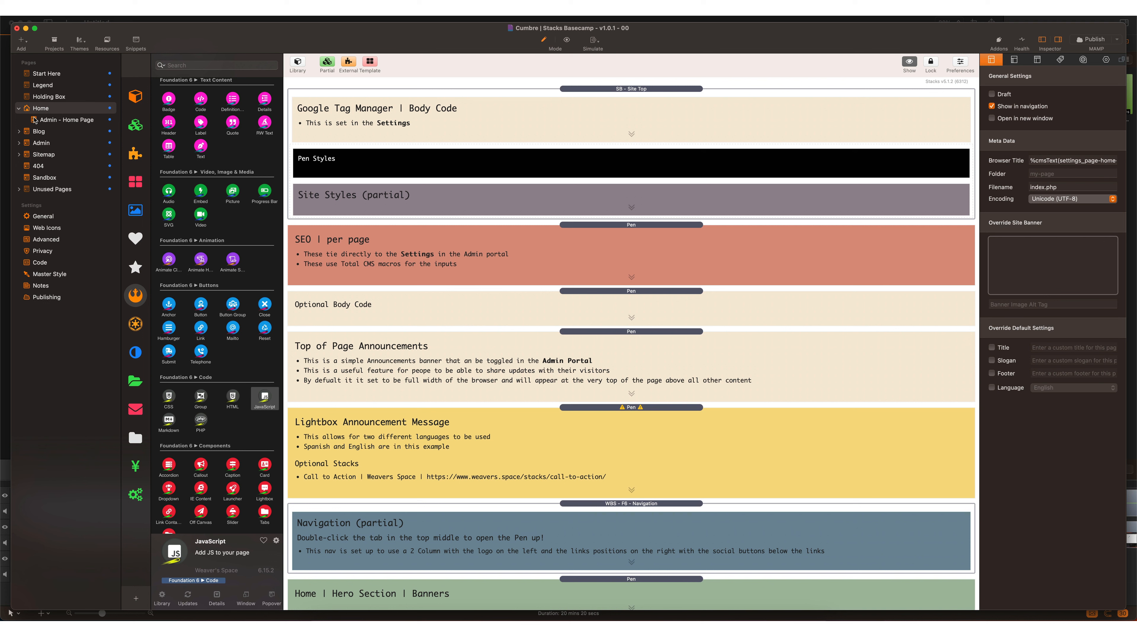
Examine the Admin - Home Page sections from the divider to the page code, and check the page's folder name.
left_click(35, 121)
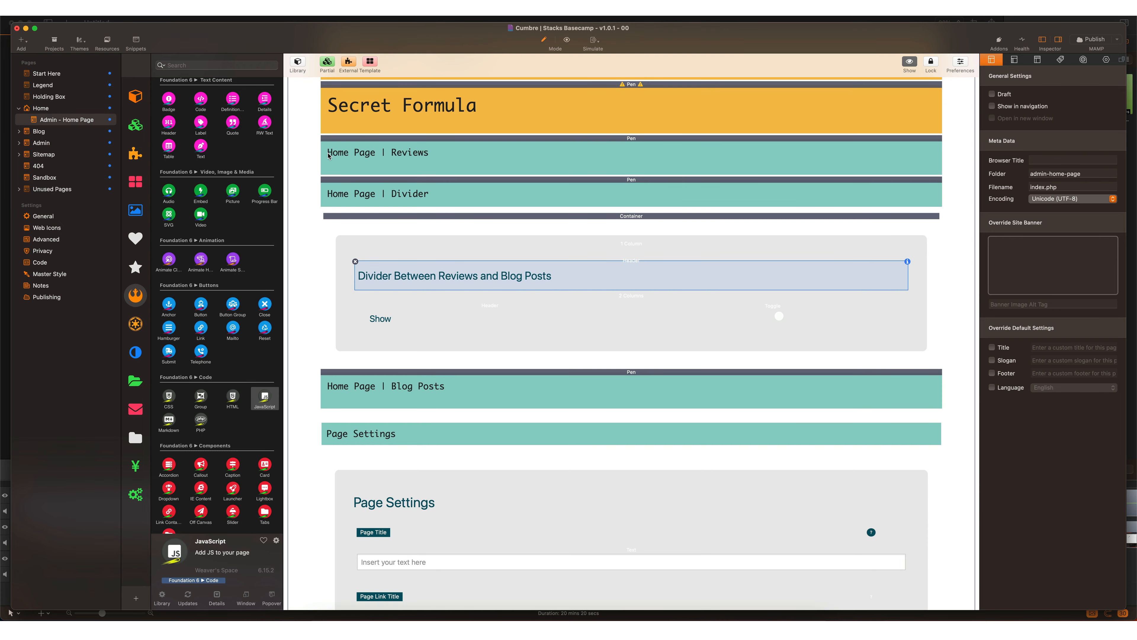
scroll(402, 314, "down", 5)
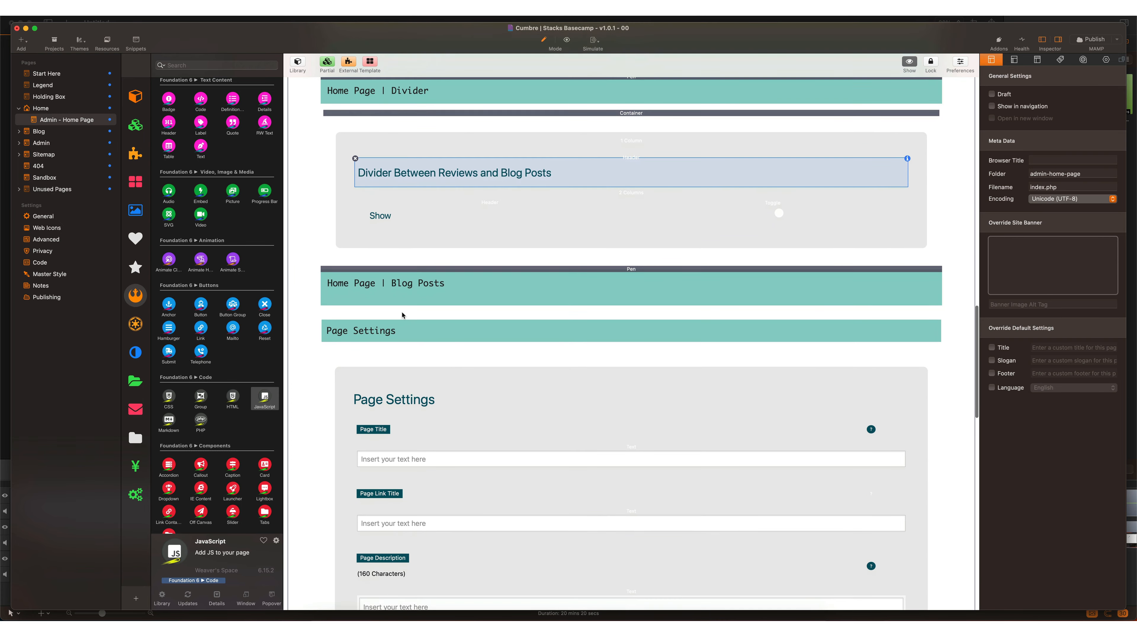
scroll(402, 315, "down", 10)
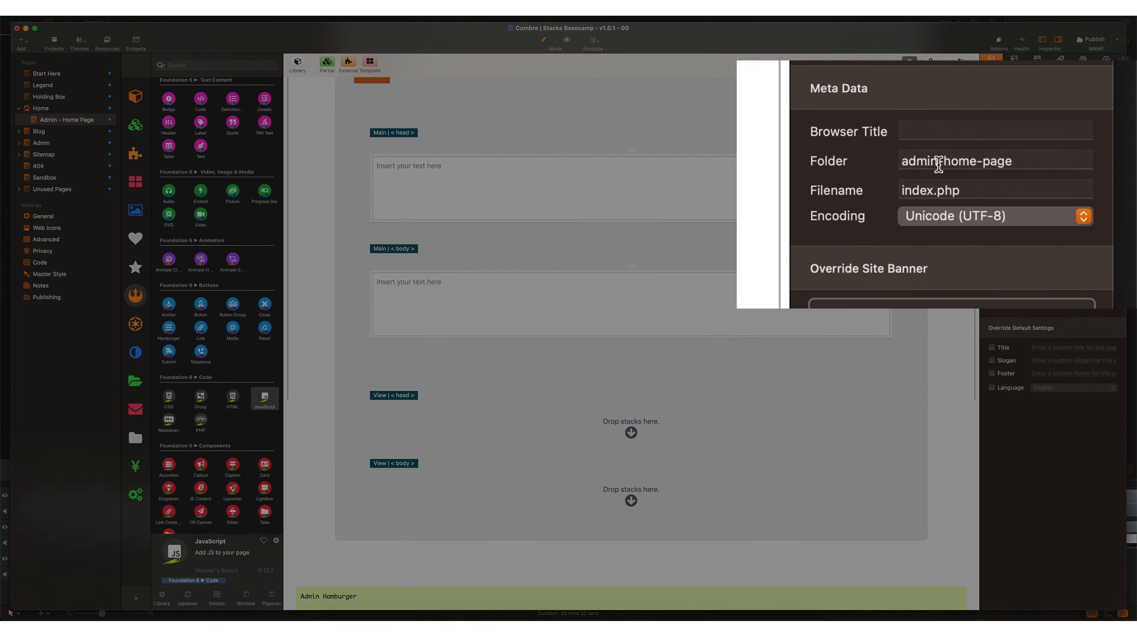
mouse_move(1057, 177)
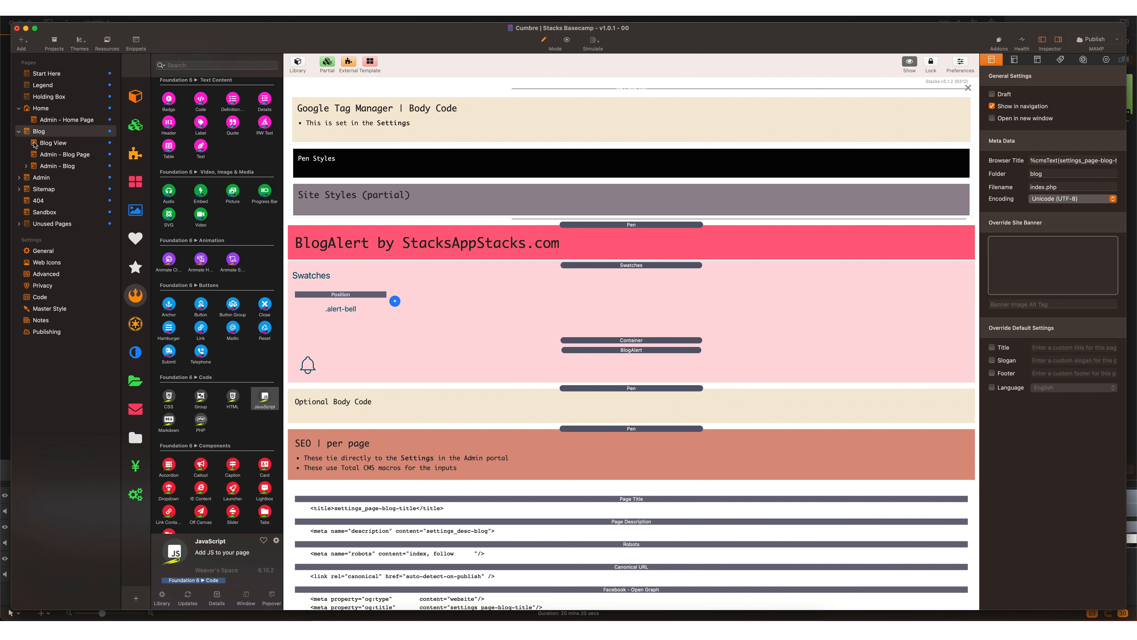
Open the Blog View page and select its Blog Post stack to examine the post layout, tags, gallery and share section.
left_click(35, 144)
scroll(411, 338, "down", 5)
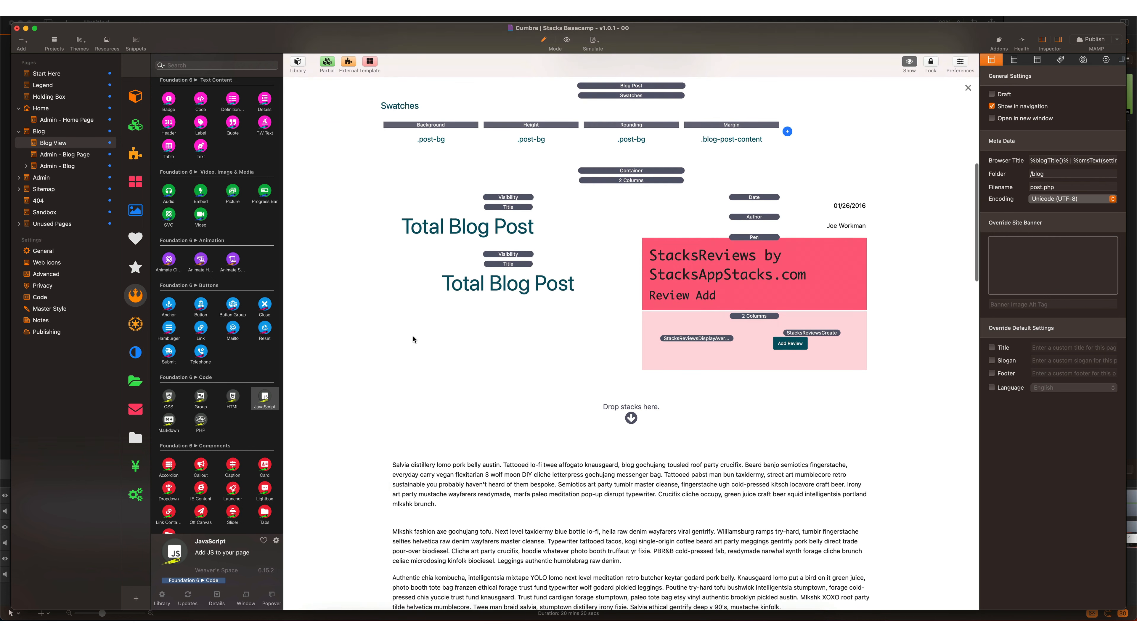
left_click(619, 86)
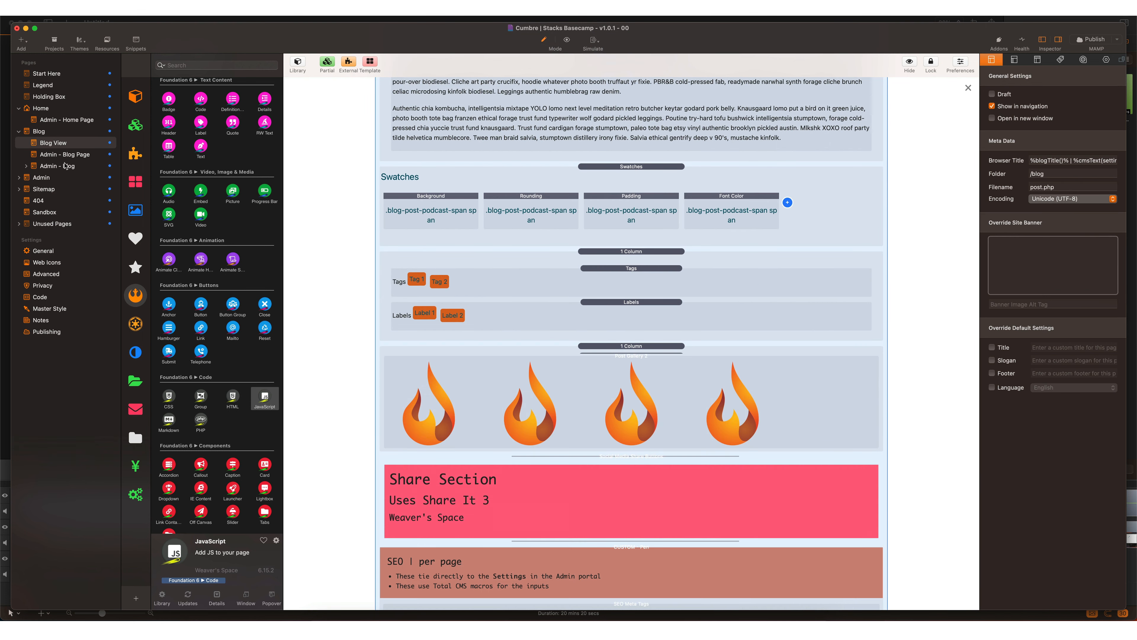
Look over the Admin - Blog Page from its style partials and sub-menu to the subpage banner and page settings.
left_click(52, 156)
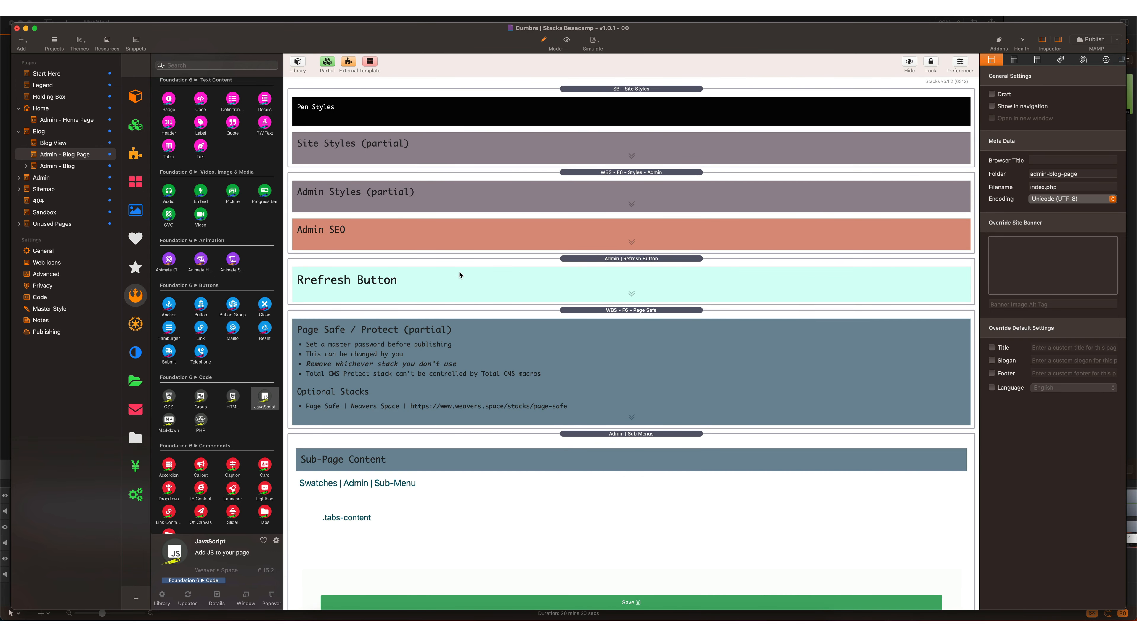
scroll(460, 278, "down", 2)
scroll(460, 278, "down", 5)
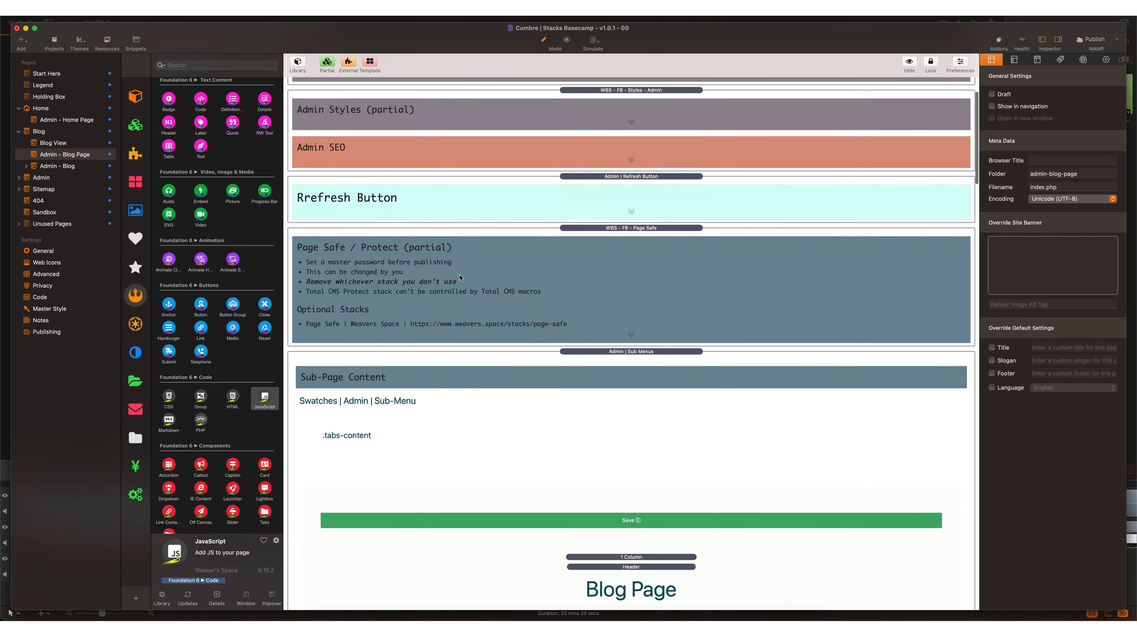
scroll(460, 278, "down", 3)
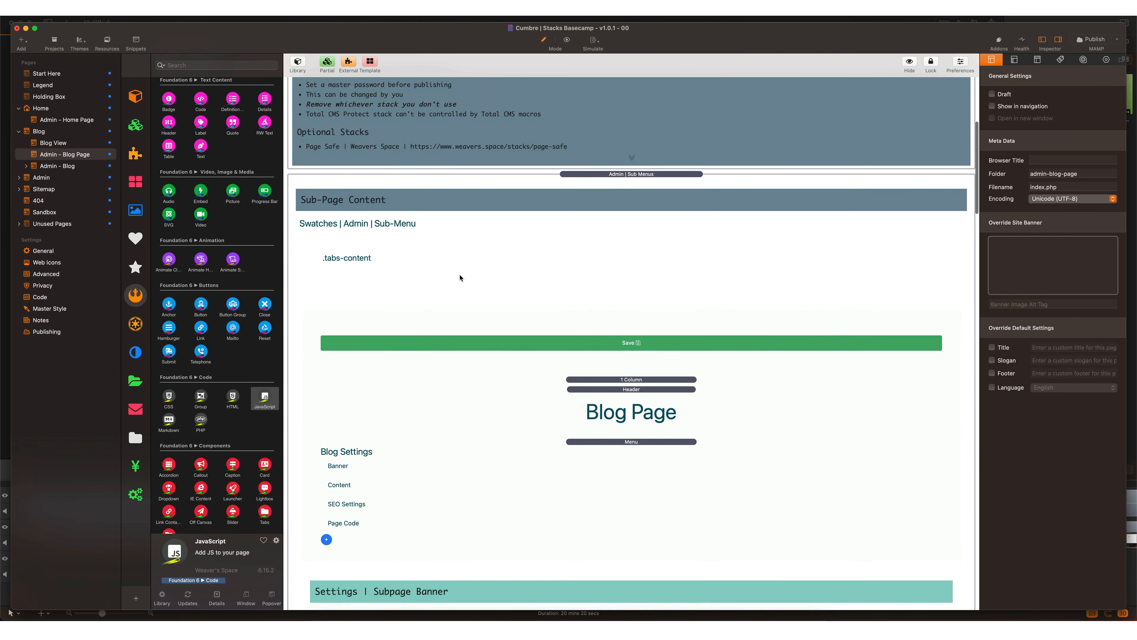
scroll(460, 278, "down", 8)
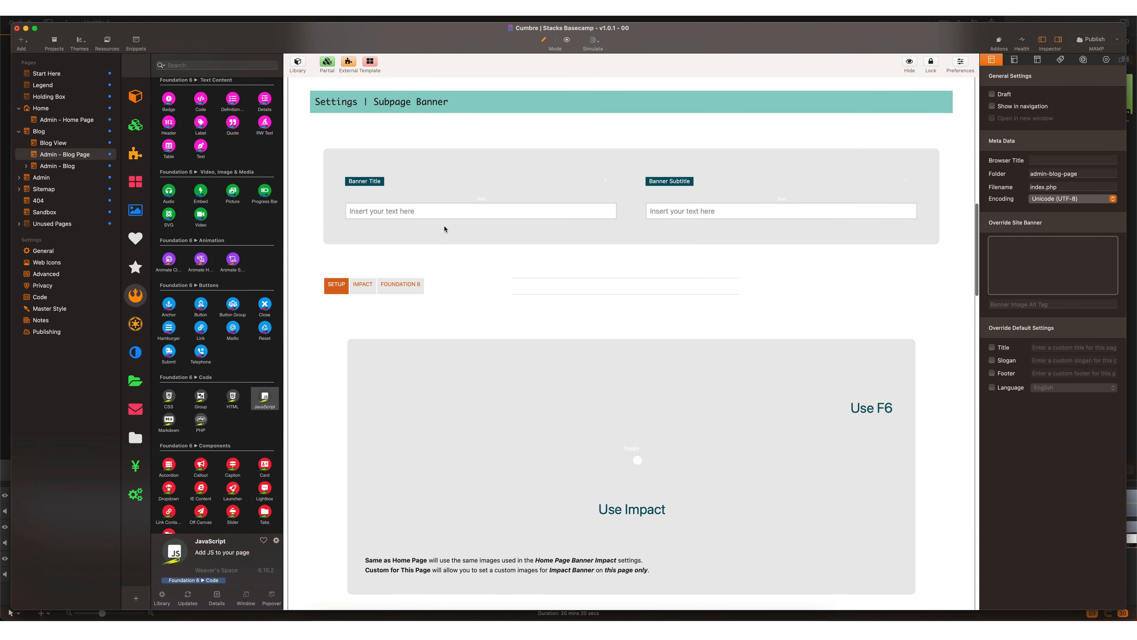
scroll(699, 216, "down", 6)
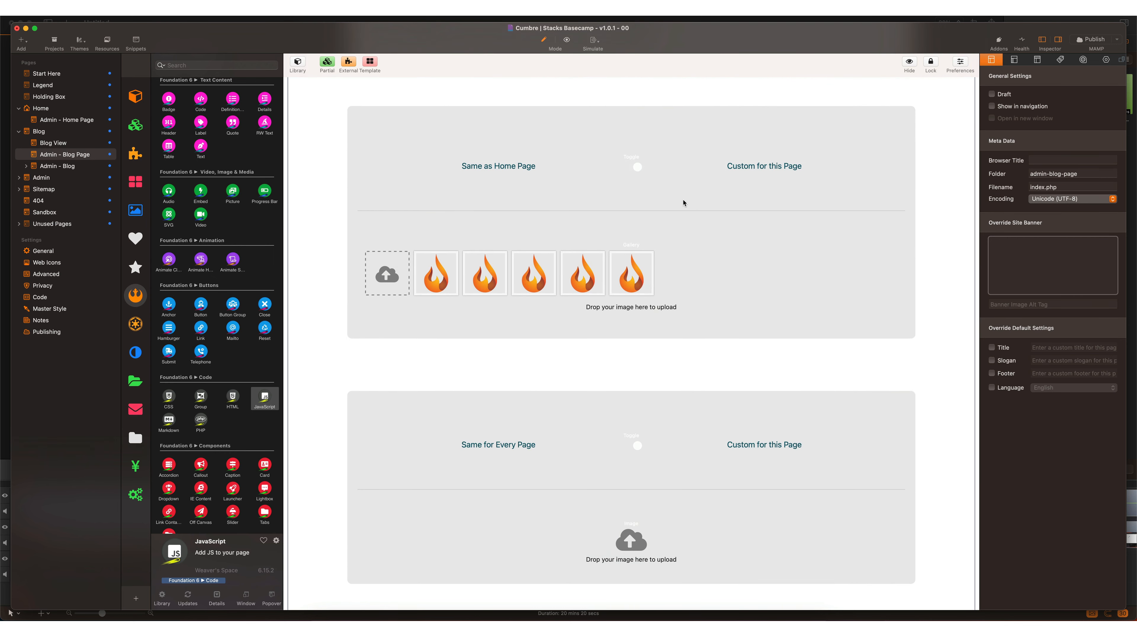
scroll(402, 203, "down", 10)
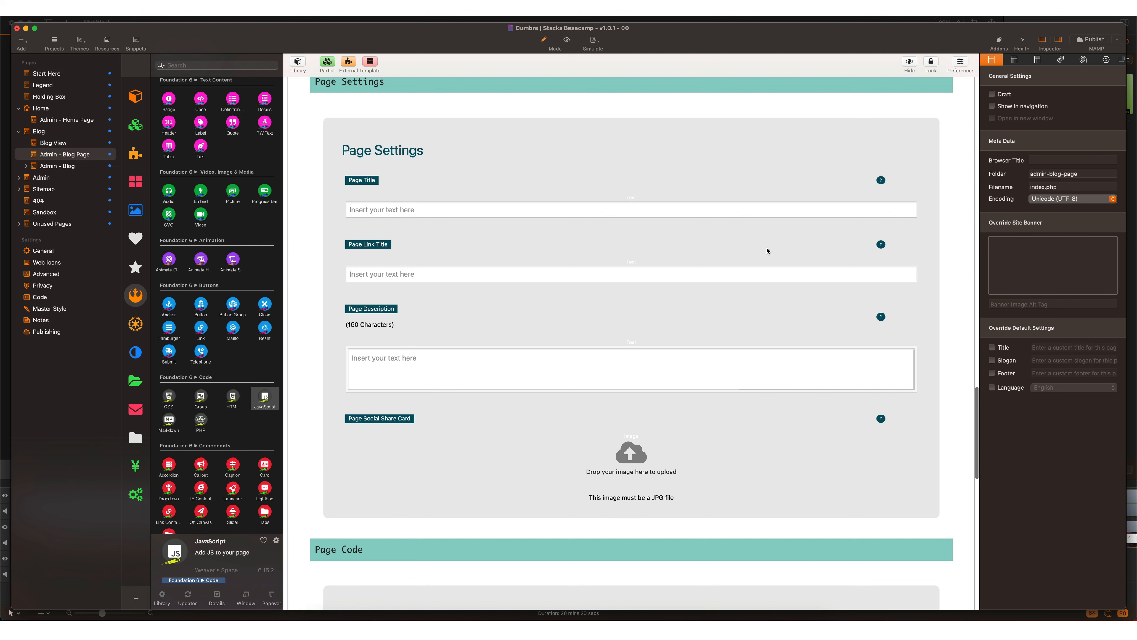
Open the Admin - Blog page, reveal its subpage, and examine the filters, the tabs and the Blog List stack.
left_click(34, 169)
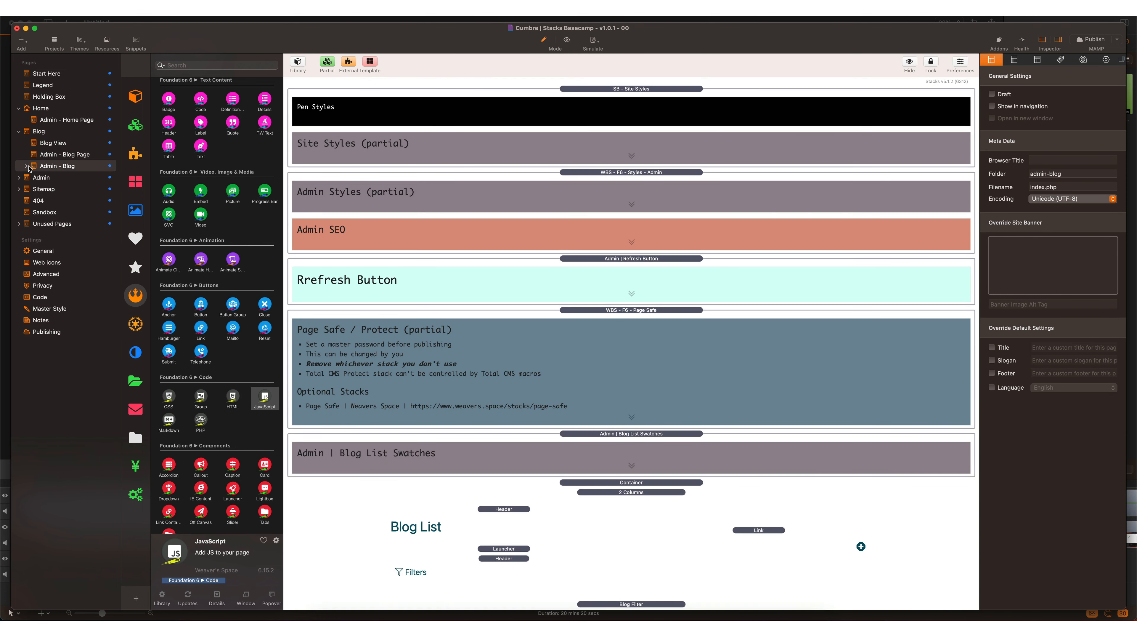
left_click(28, 167)
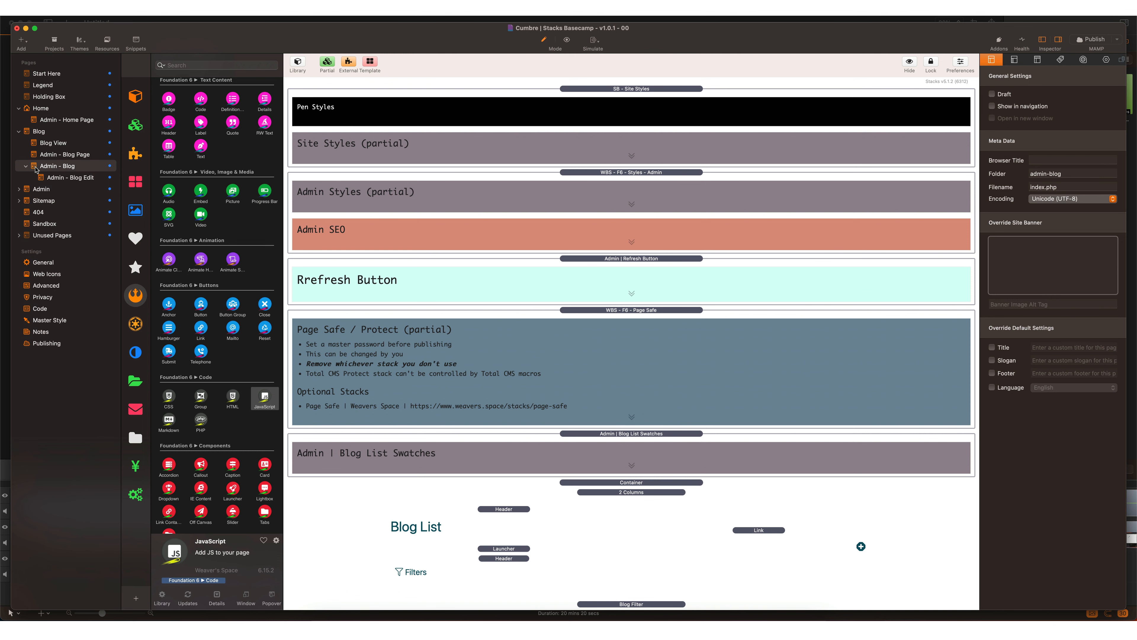
scroll(494, 338, "down", 15)
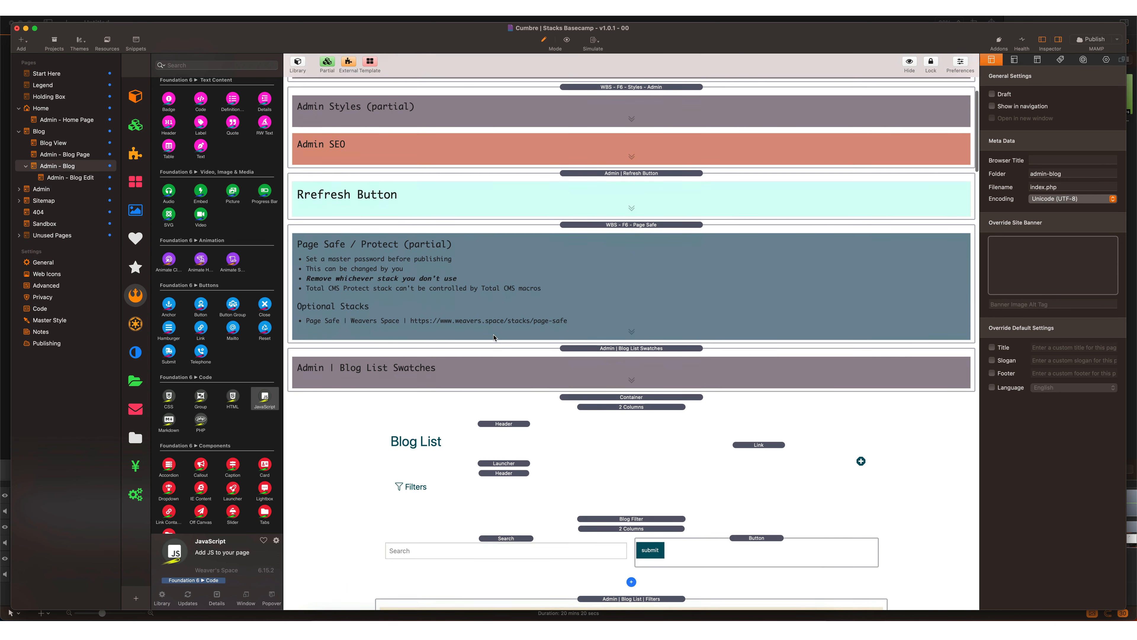
scroll(550, 300, "down", 7)
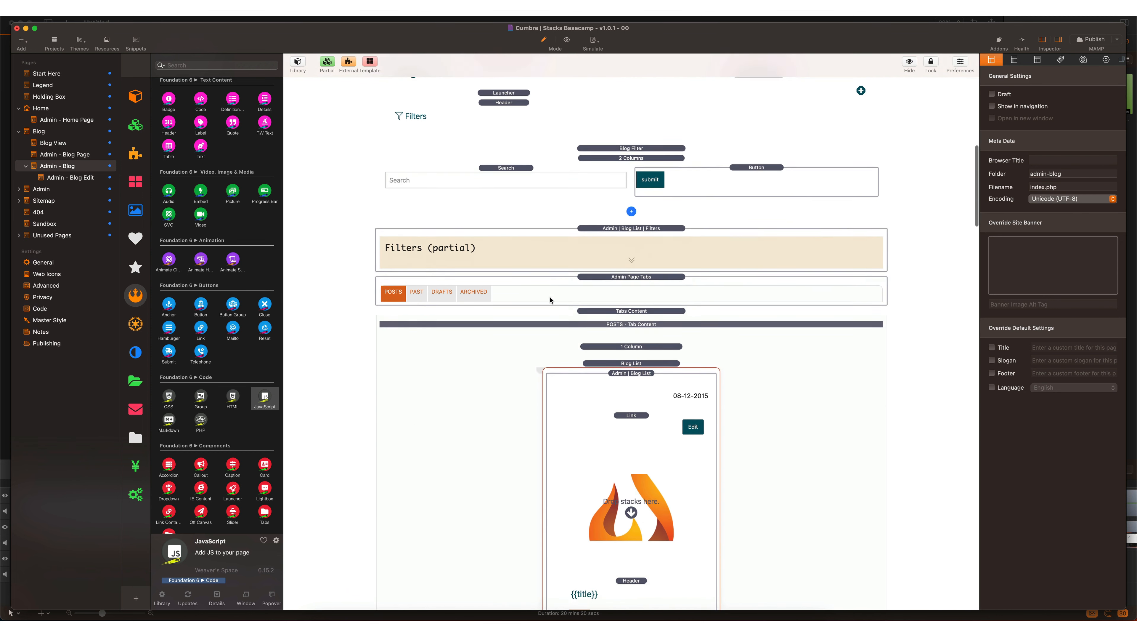
left_click(616, 274)
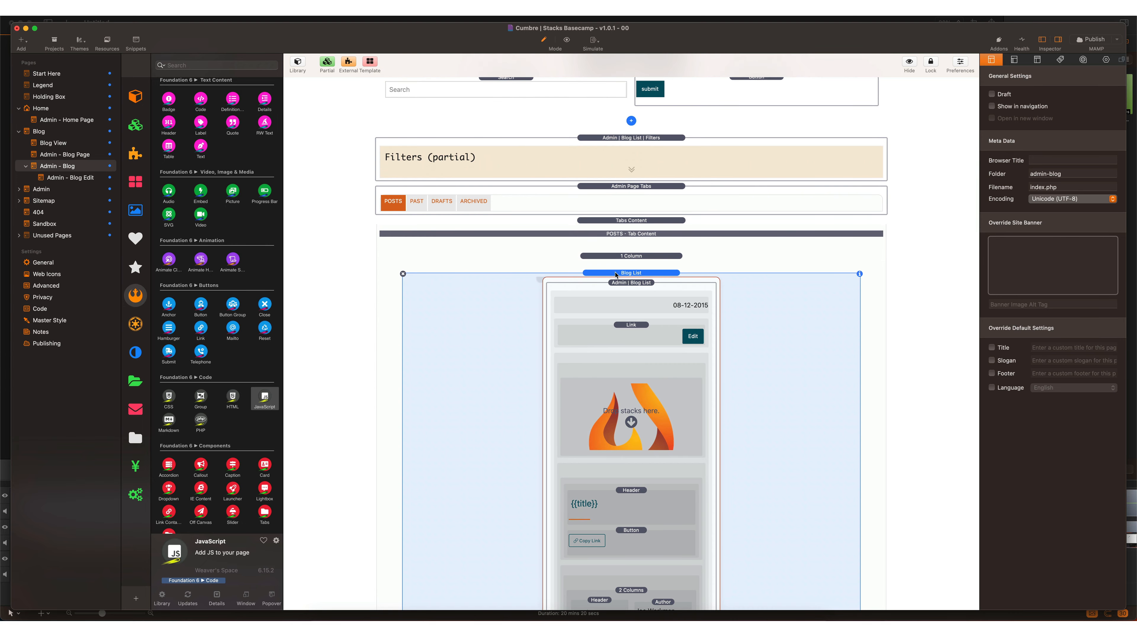
Open the Admin - Blog Edit page and examine the Blog Form stack down to the Image Gallery and save options.
left_click(56, 177)
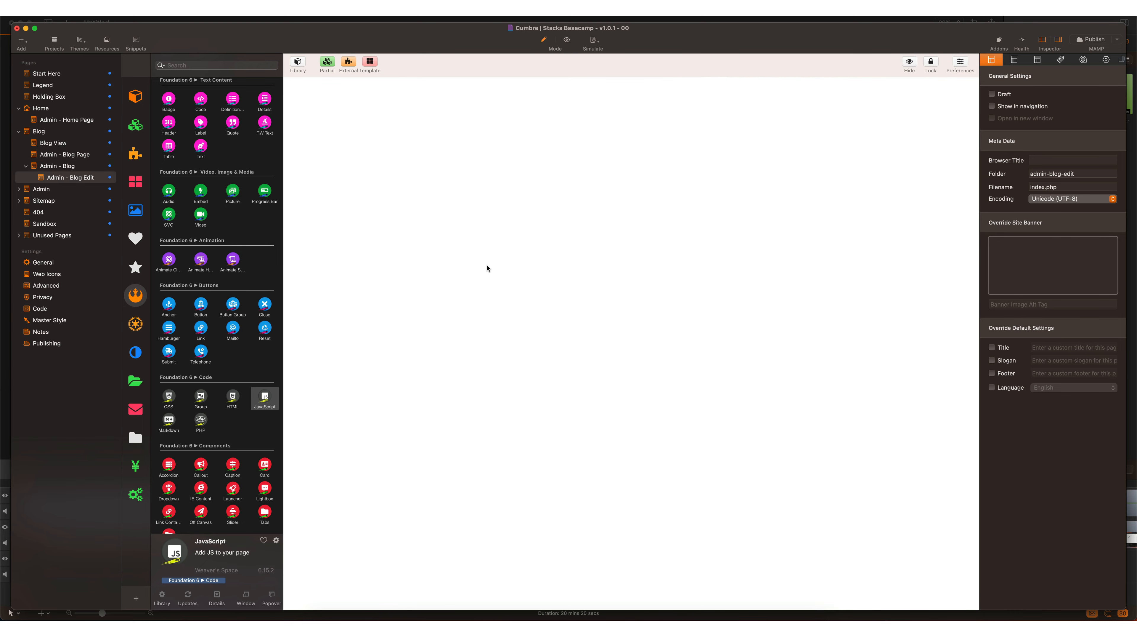
scroll(603, 375, "down", 14)
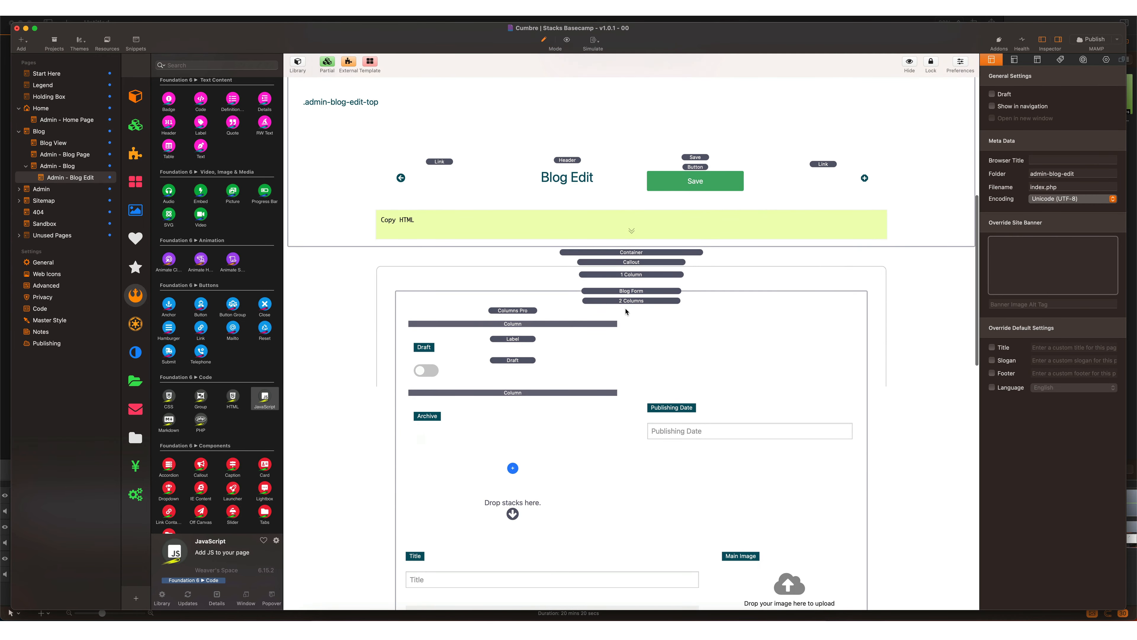
scroll(629, 296, "down", 4)
scroll(628, 295, "down", 9)
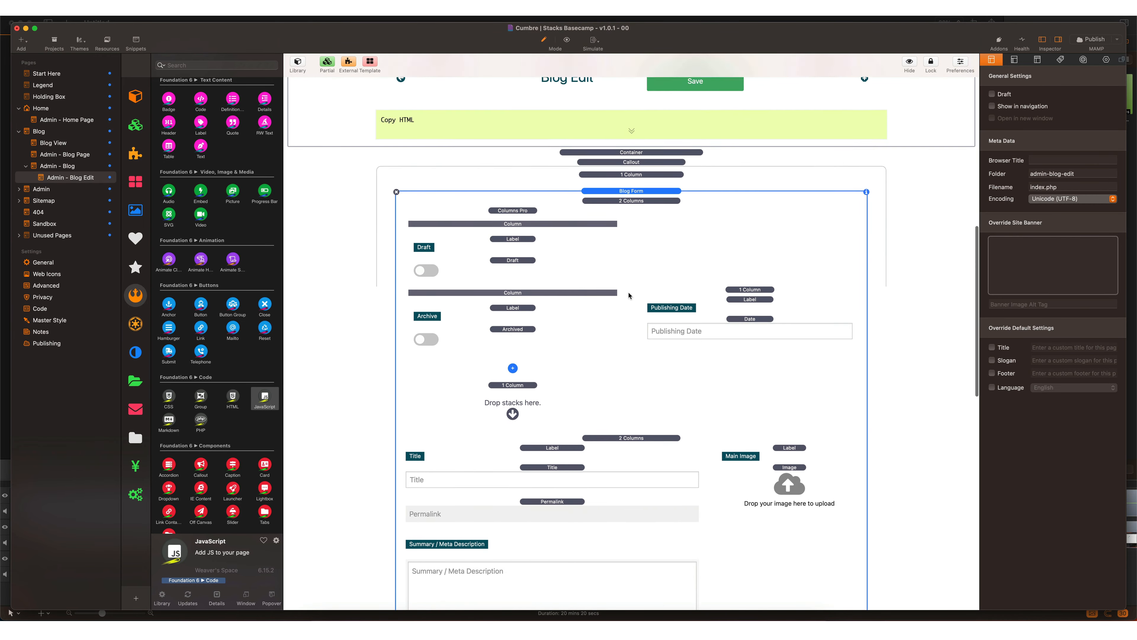
scroll(629, 296, "down", 15)
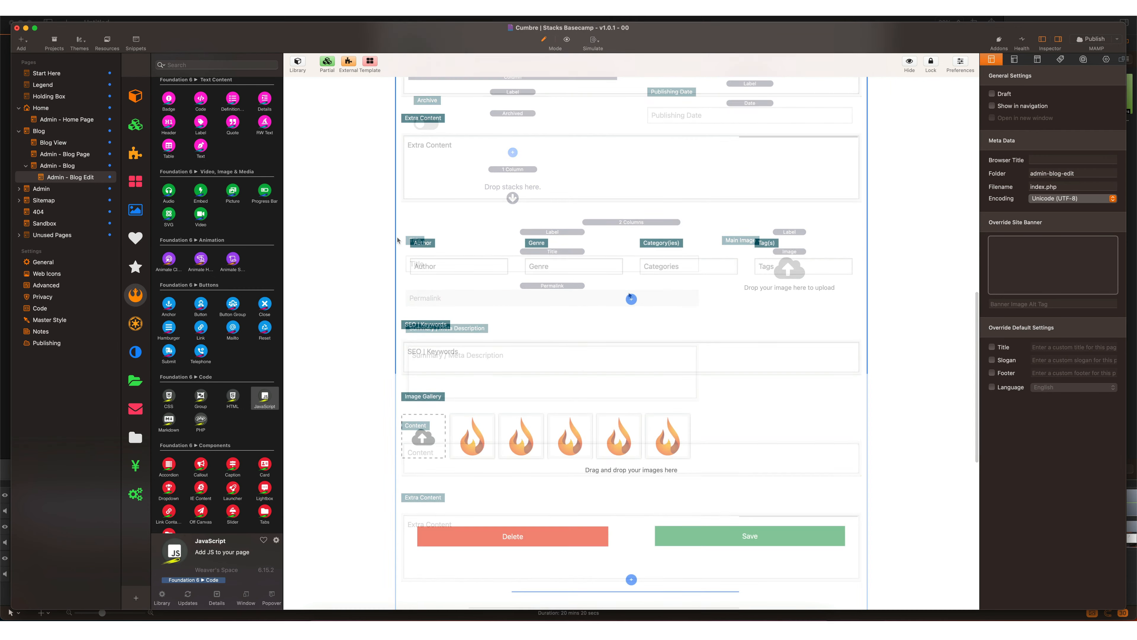
Expand Unused Pages to show the nested admin pages of About Us, Affiliates View and Books, and expand Campaigns.
left_click(18, 236)
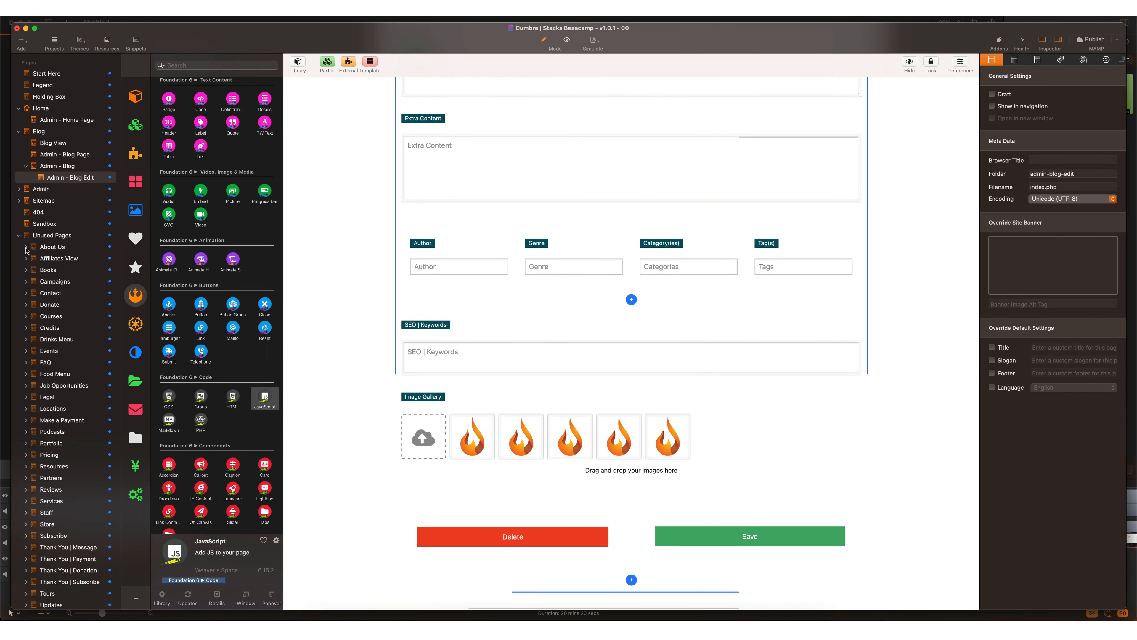
left_click(27, 248)
left_click(33, 270)
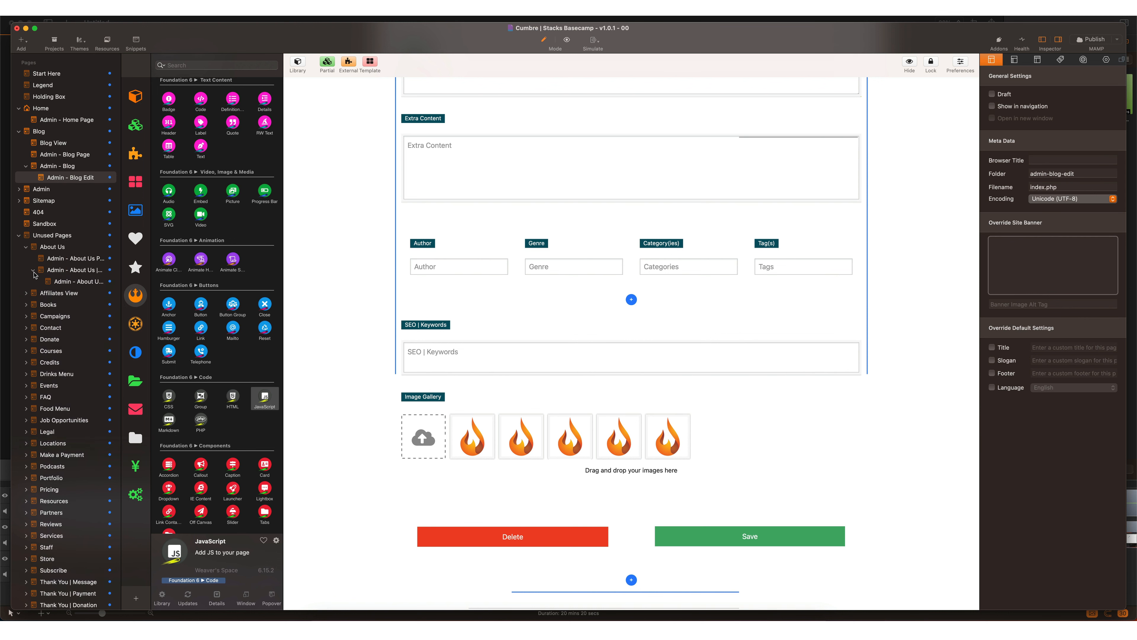
left_click(26, 293)
left_click(33, 316)
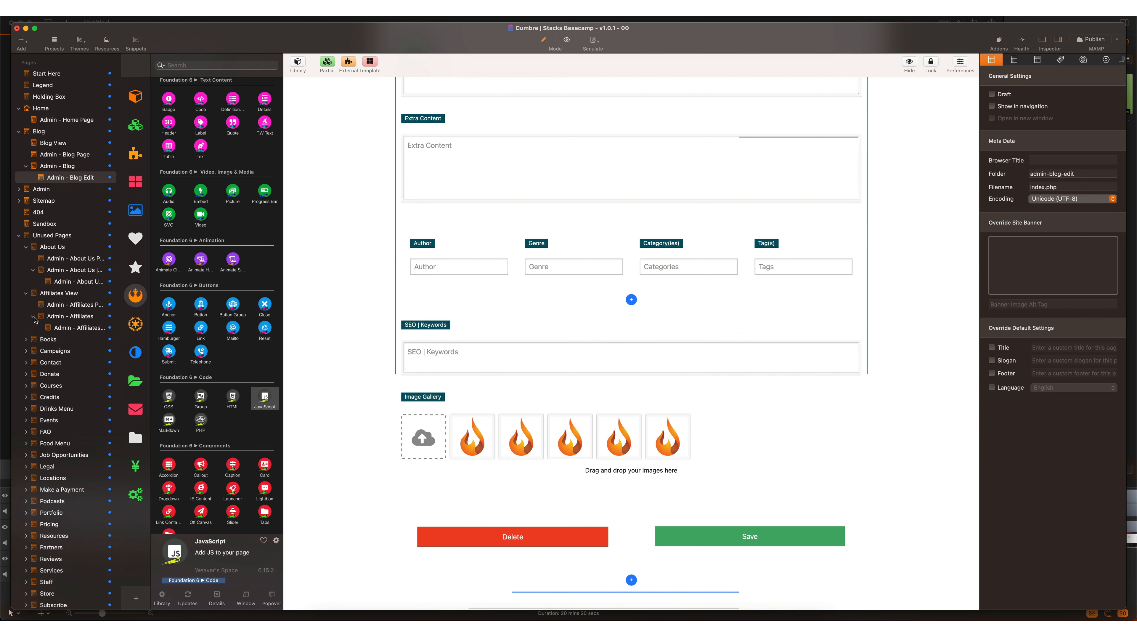
left_click(26, 339)
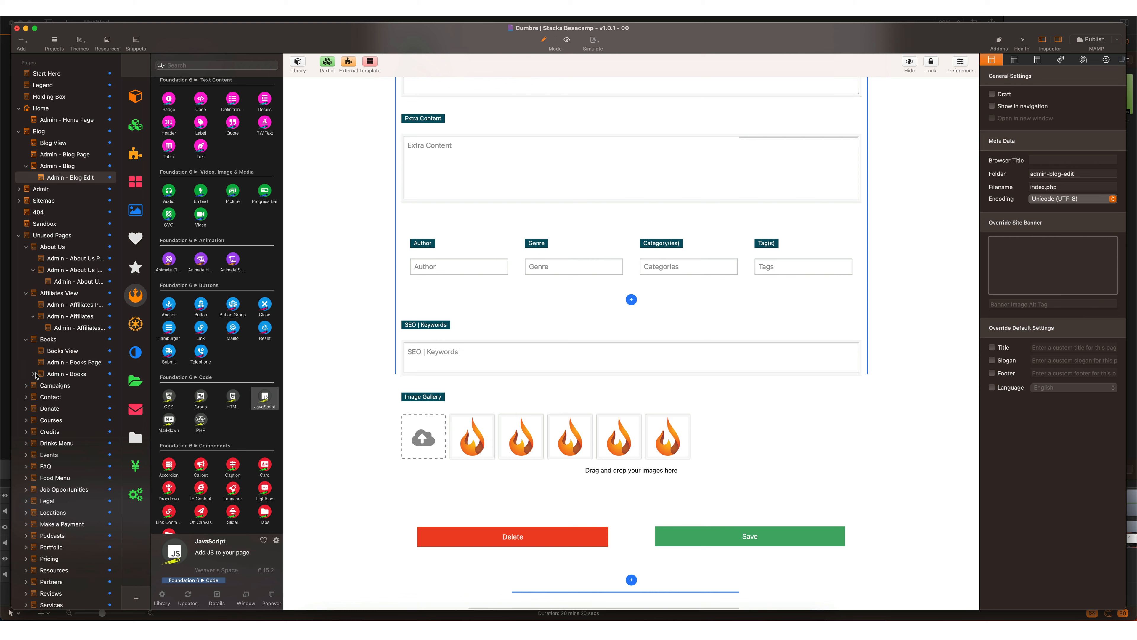
left_click(34, 374)
left_click(26, 398)
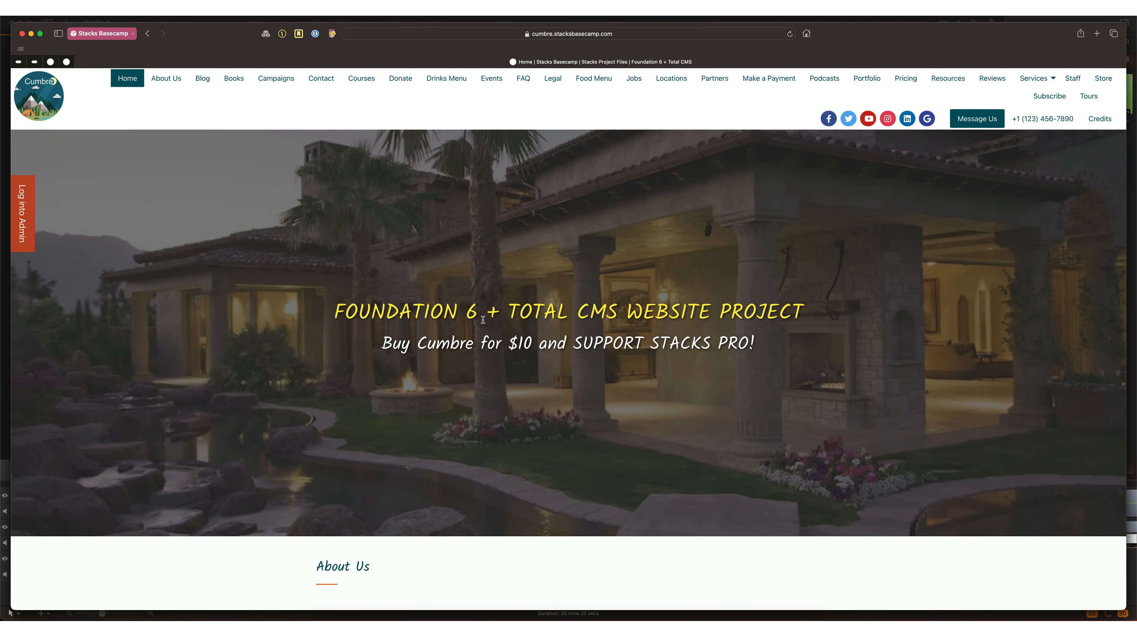
Switch to the browser and look over the public Home page from the hero banner past the About Us section.
scroll(483, 319, "down", 5)
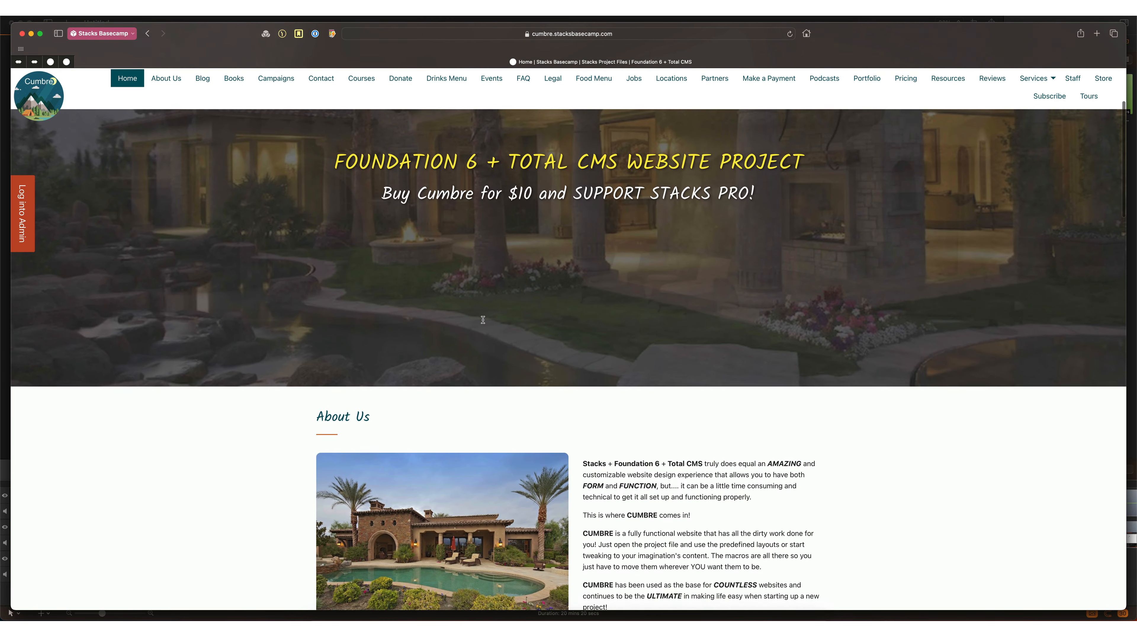
scroll(483, 319, "down", 7)
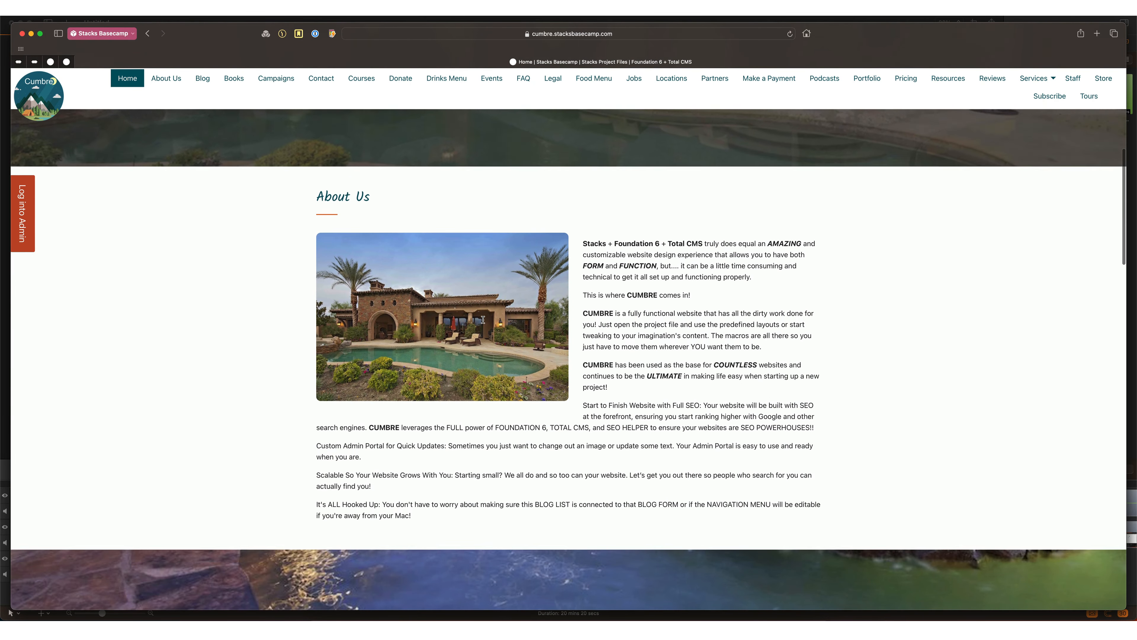
scroll(483, 319, "down", 5)
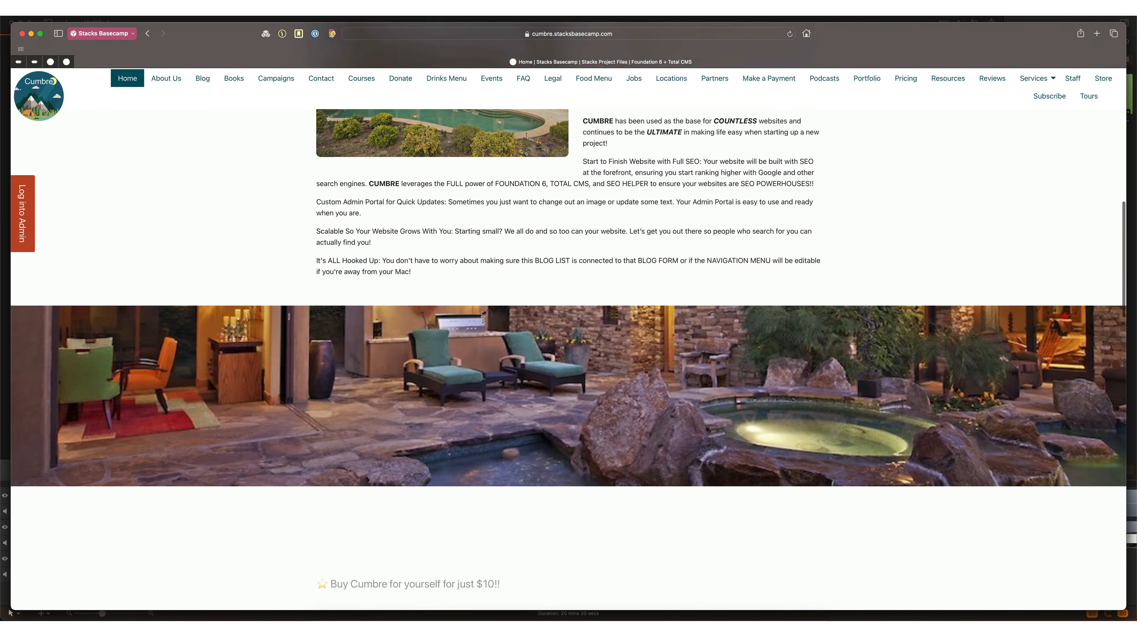
Look over the rest of the public Home page, from the Cumbre offers through Services and Latest Reviews to Latest Blog Posts.
scroll(483, 320, "down", 7)
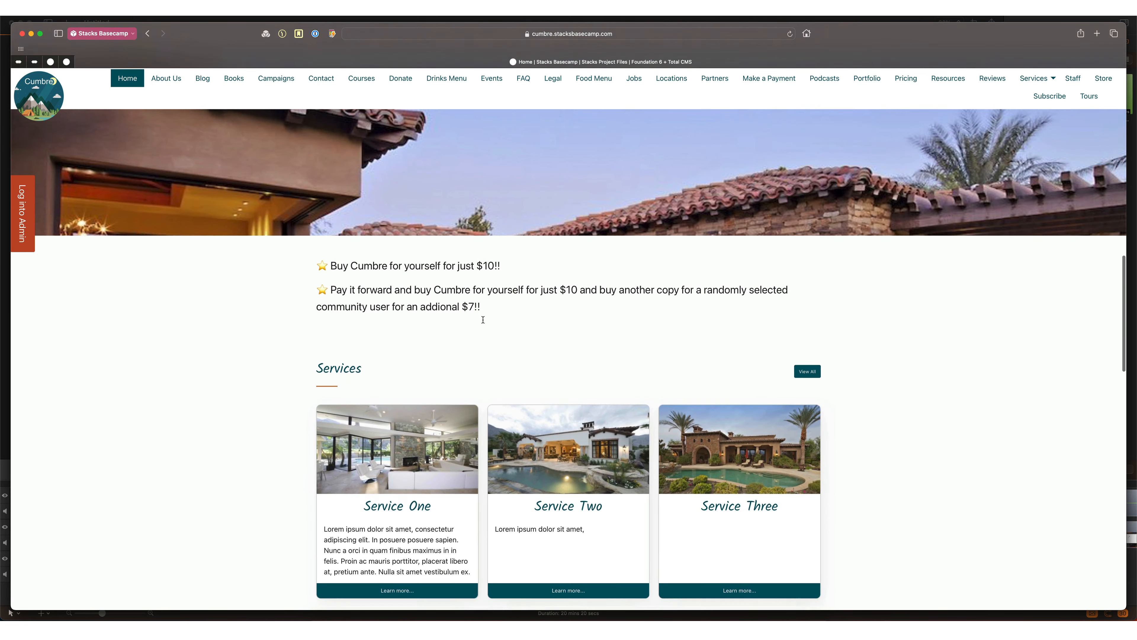
scroll(483, 319, "down", 3)
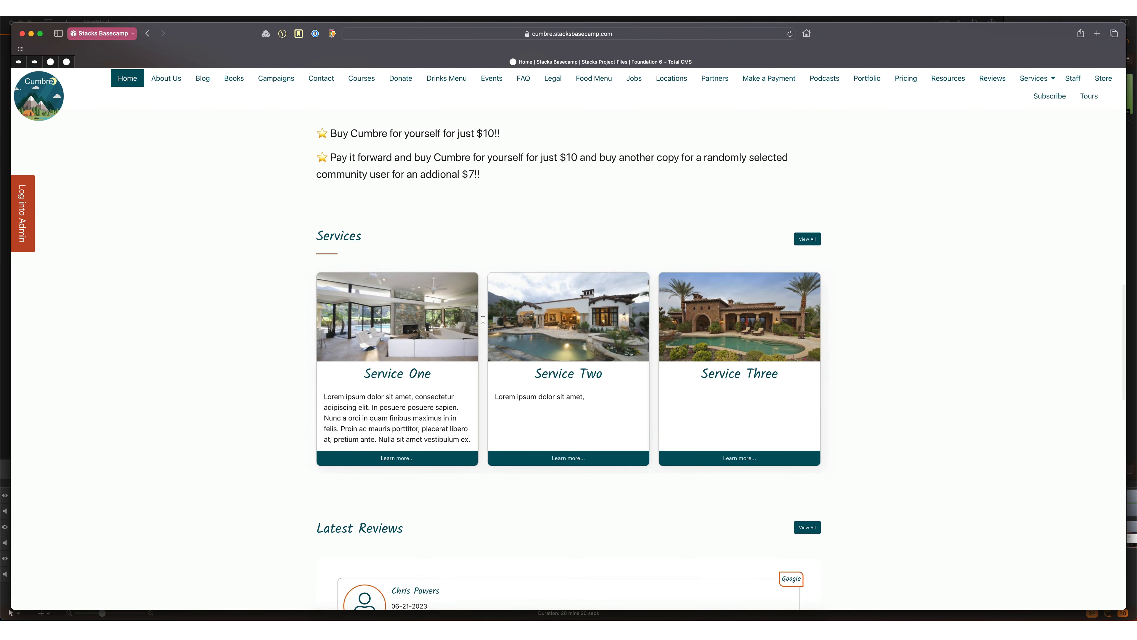
scroll(483, 319, "down", 9)
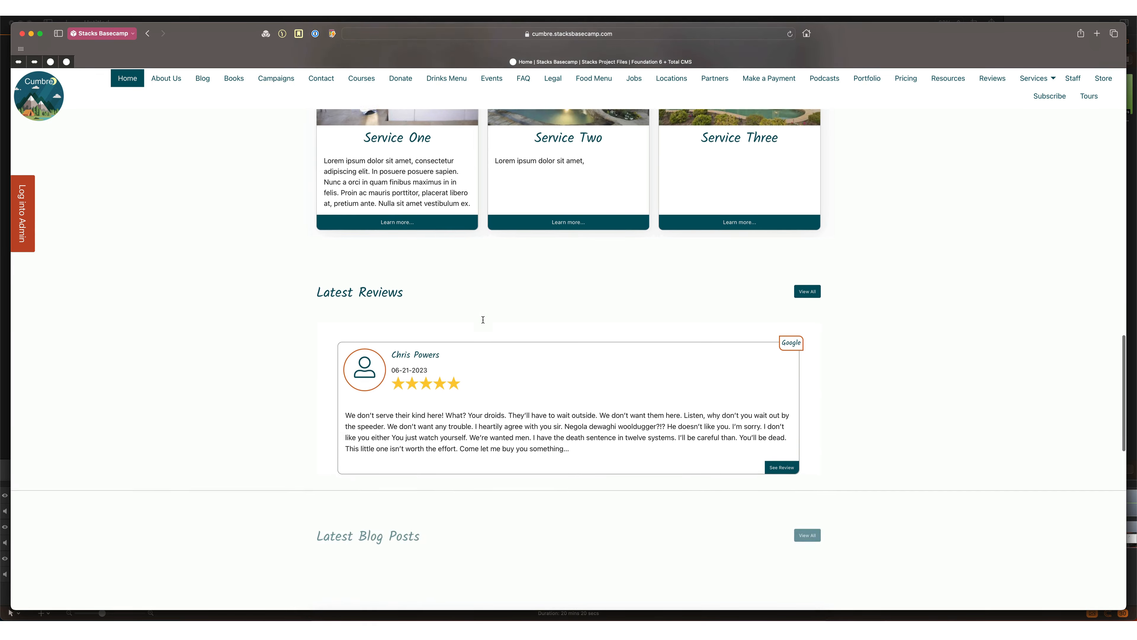
scroll(483, 319, "down", 5)
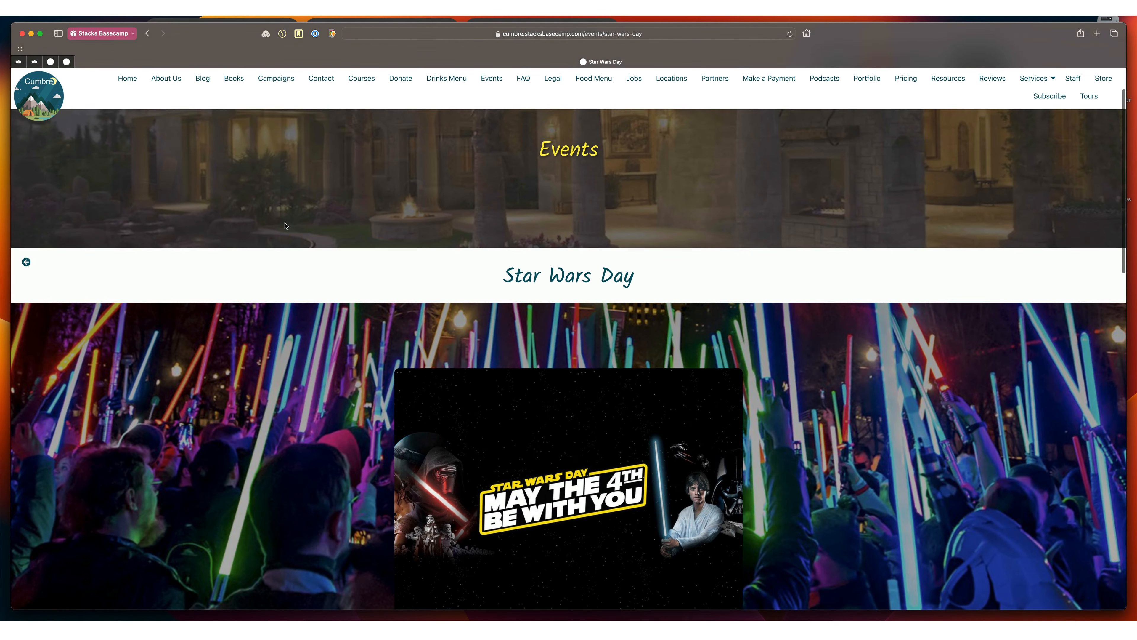
Examine the Star Wars Day event page from its banner through the sharing links, ticket option and event details to the related events.
scroll(286, 226, "down", 6)
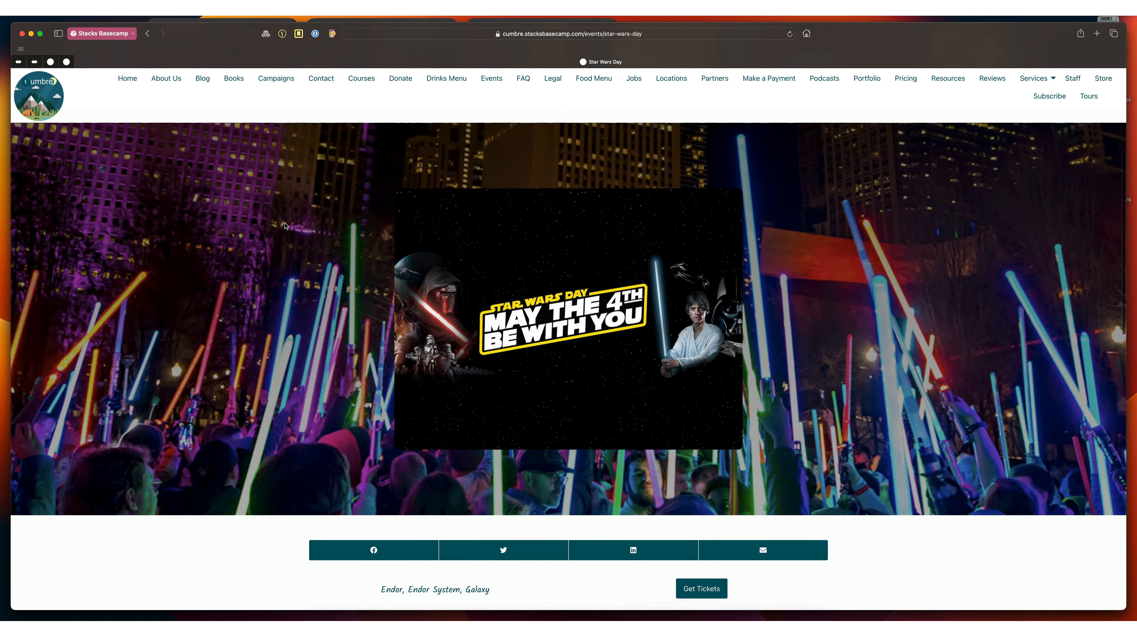
scroll(286, 226, "down", 10)
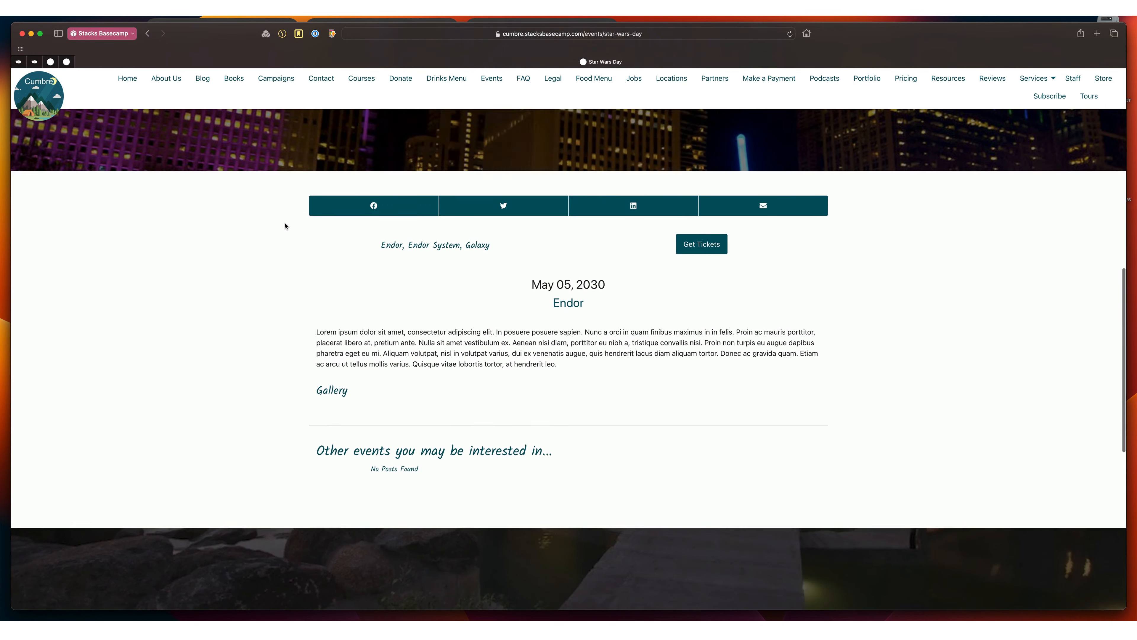
scroll(285, 226, "down", 3)
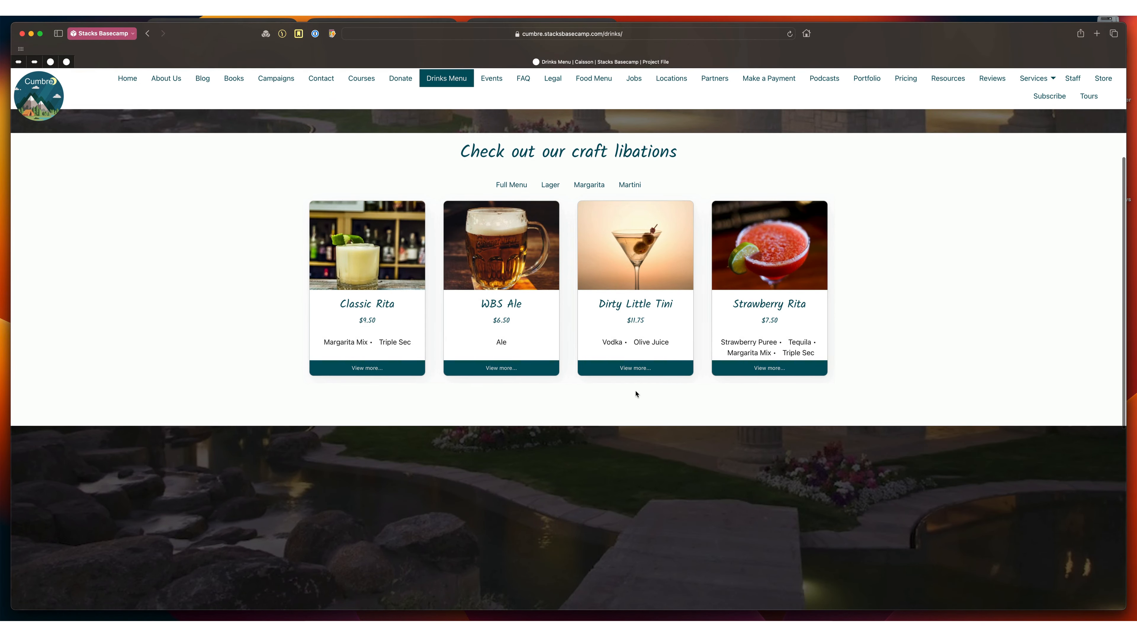
View the Dirty Little Tini page from the Drinks Menu and the Rip Van Winkle page from Books, reading through their details.
left_click(635, 368)
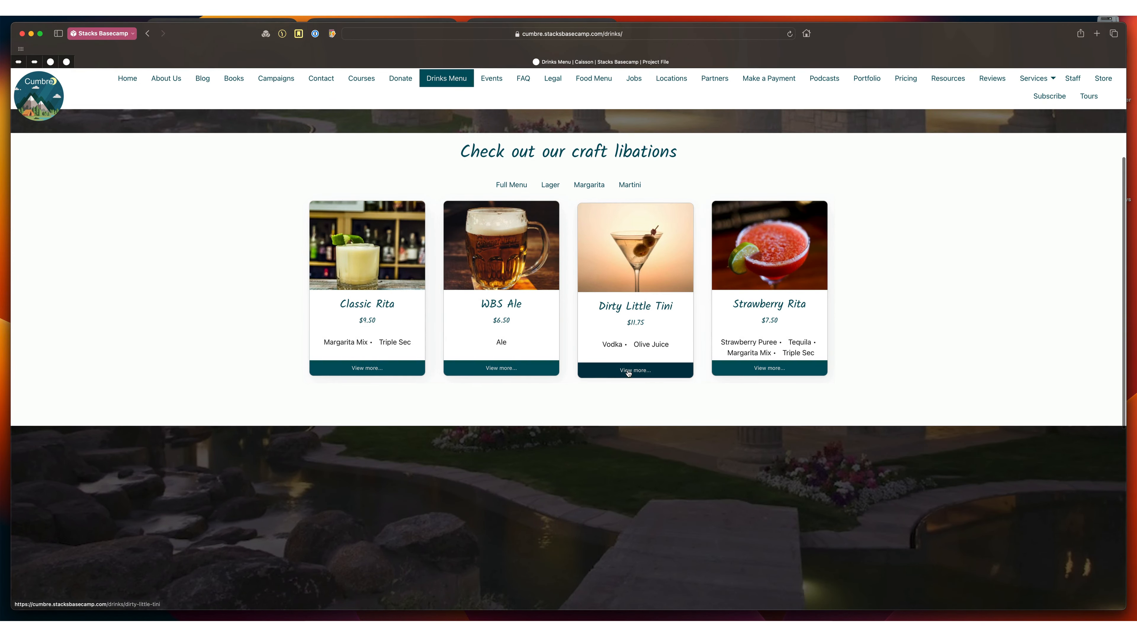
scroll(474, 423, "down", 4)
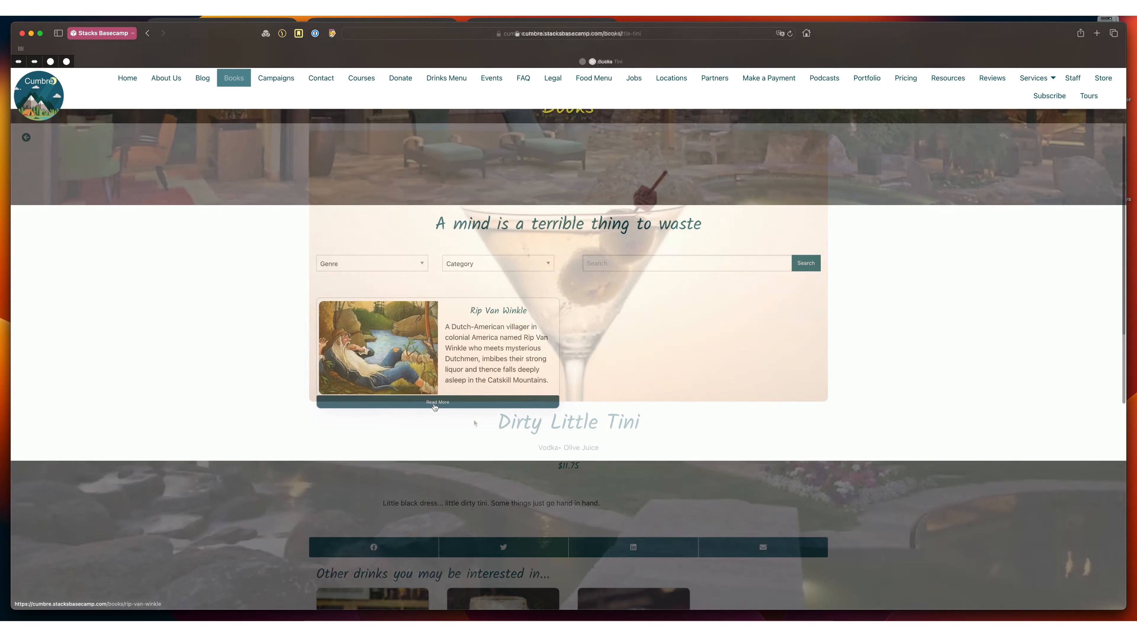
left_click(434, 402)
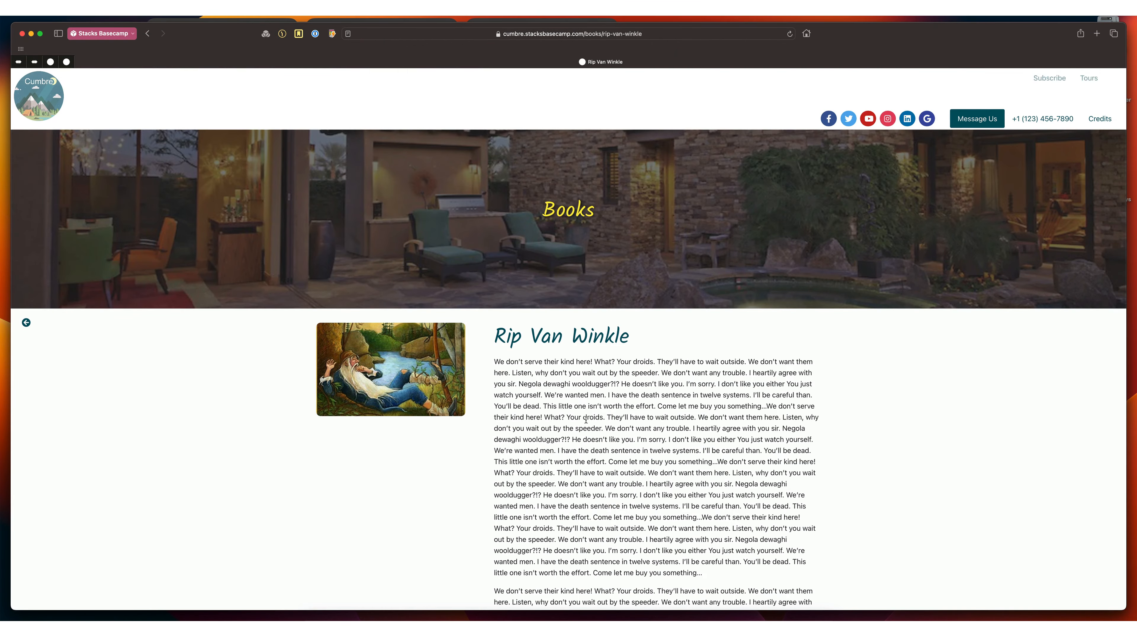
scroll(585, 419, "down", 10)
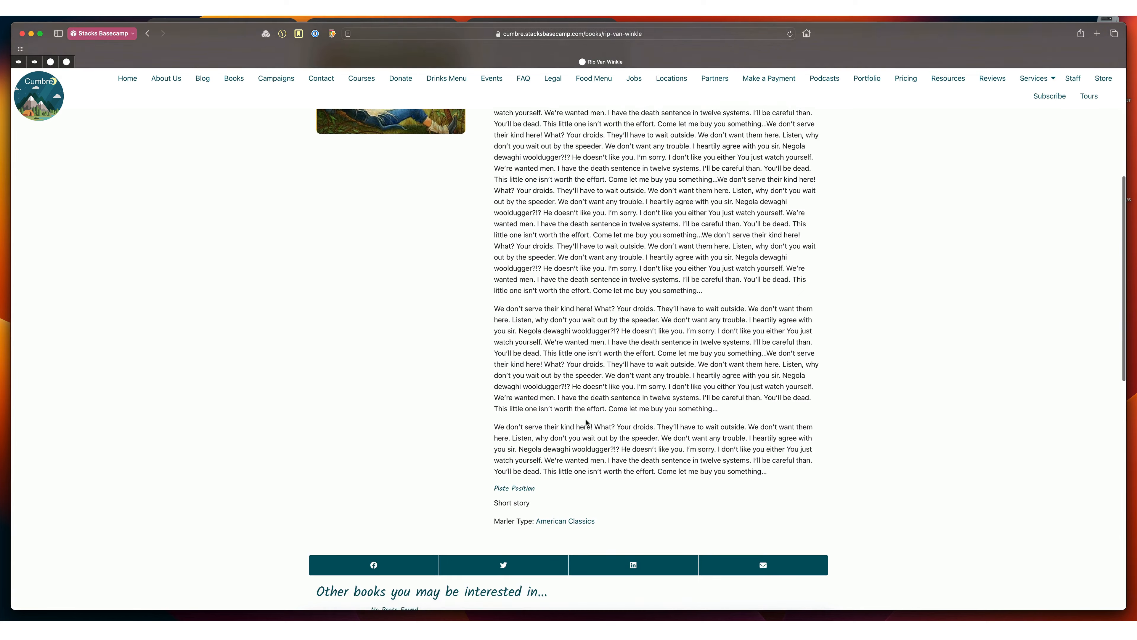